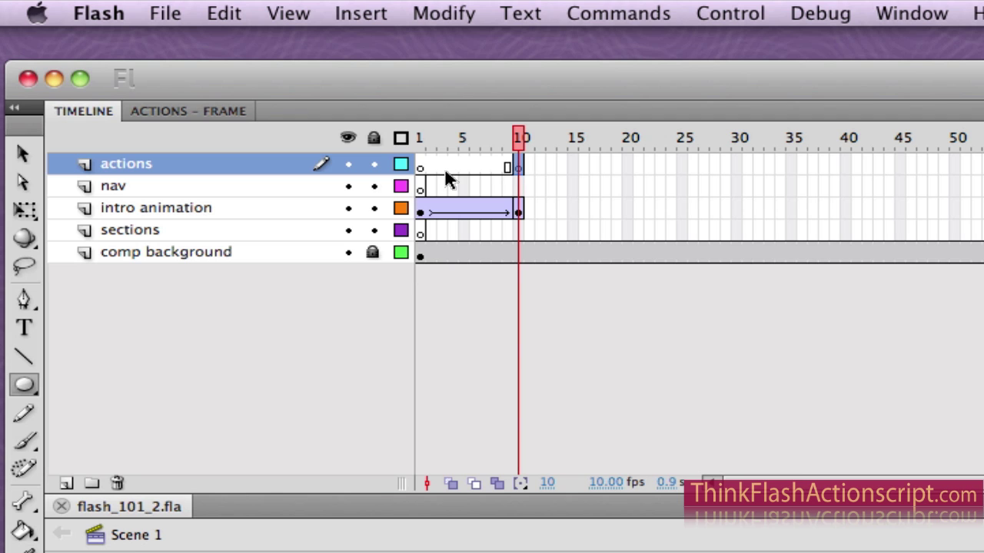
Step: Insert stop(); into frame 10's script from Global Functions > Timeline Control
left_click(220, 108)
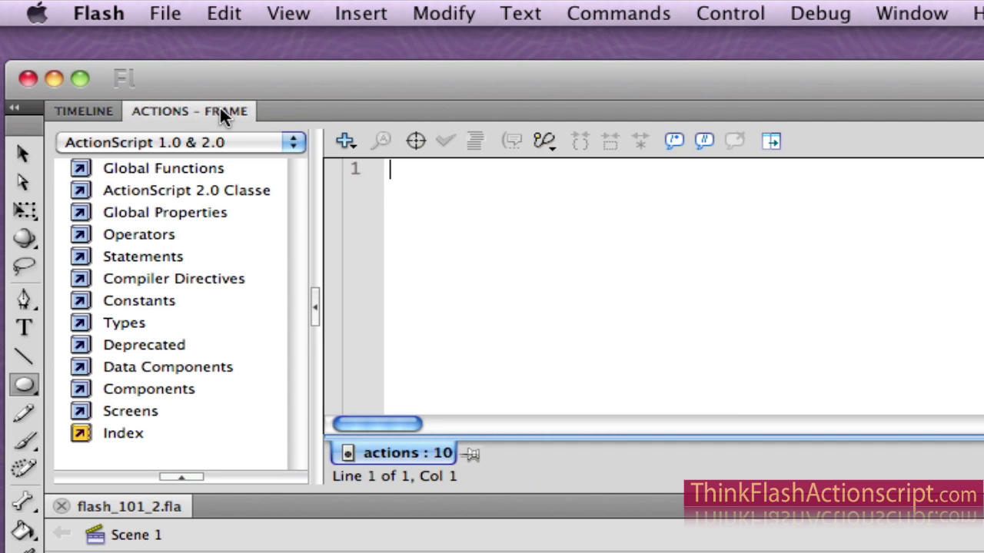
left_click(103, 107)
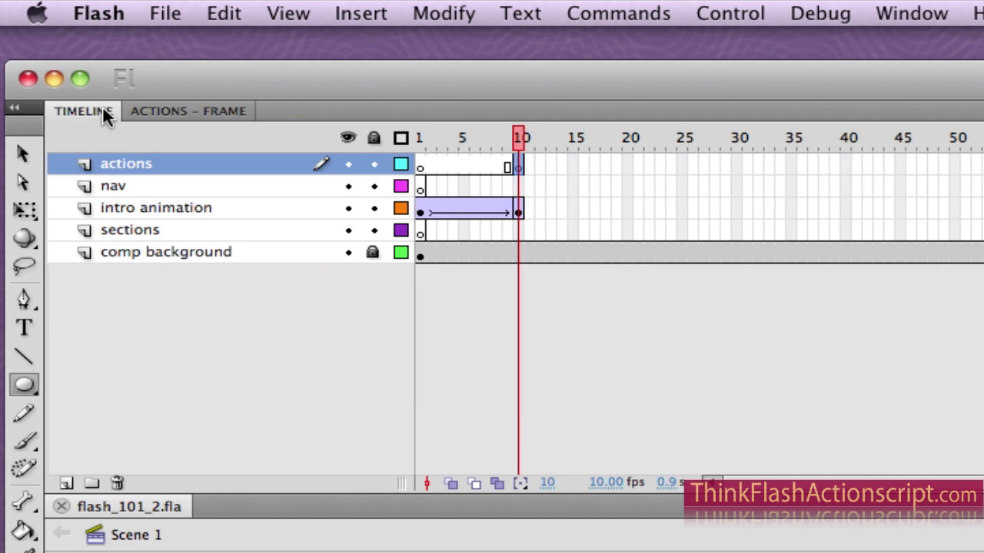
left_click(203, 109)
left_click(101, 109)
left_click(229, 112)
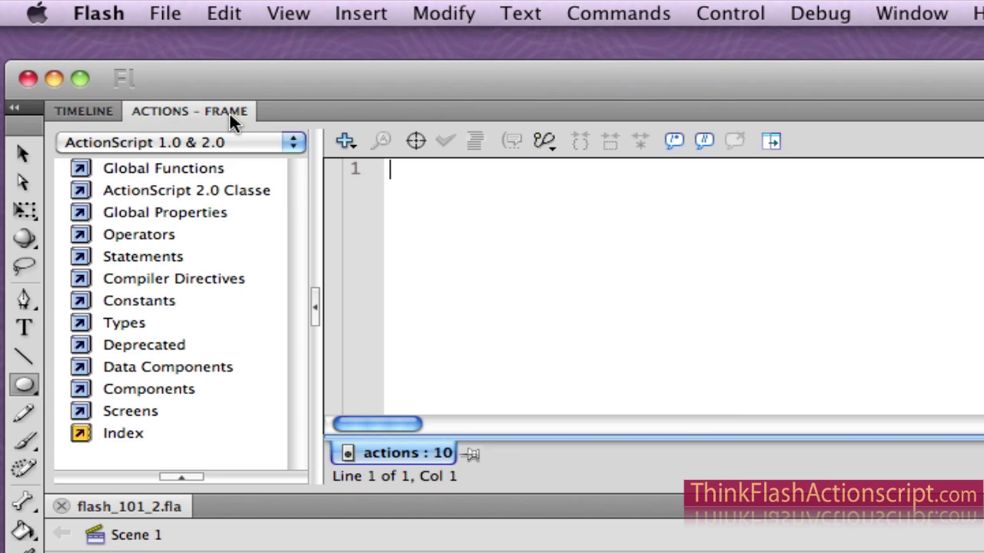
left_click(213, 171)
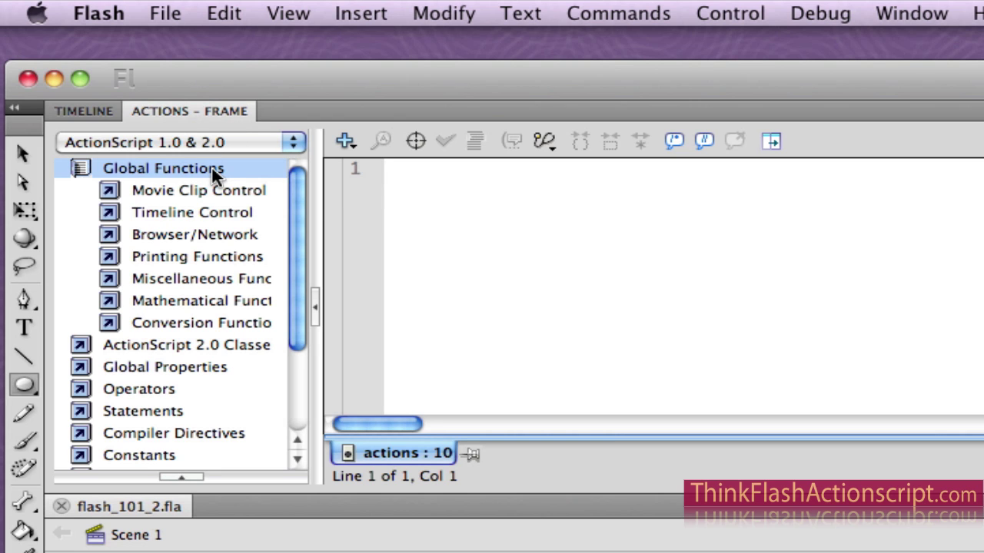
left_click_drag(321, 299, 435, 300)
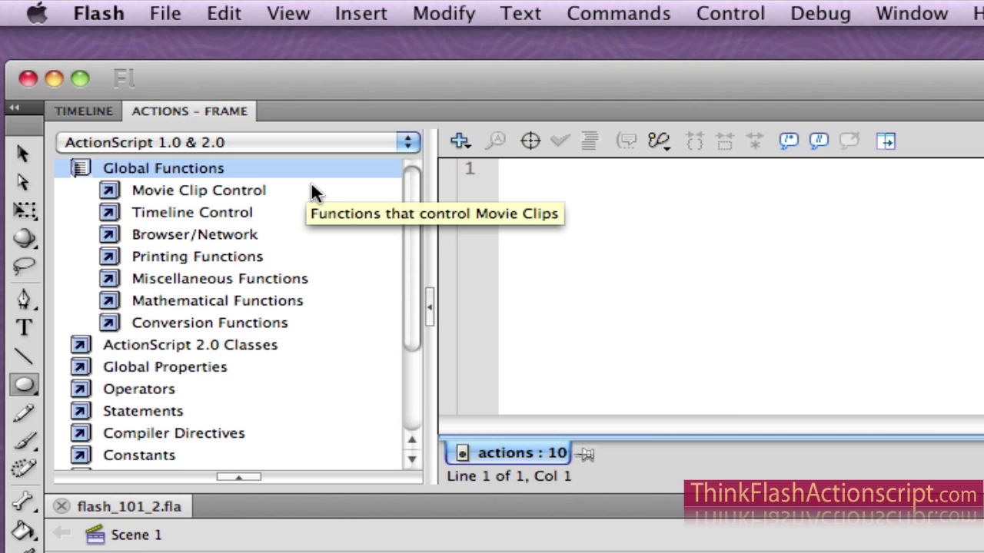
left_click(232, 212)
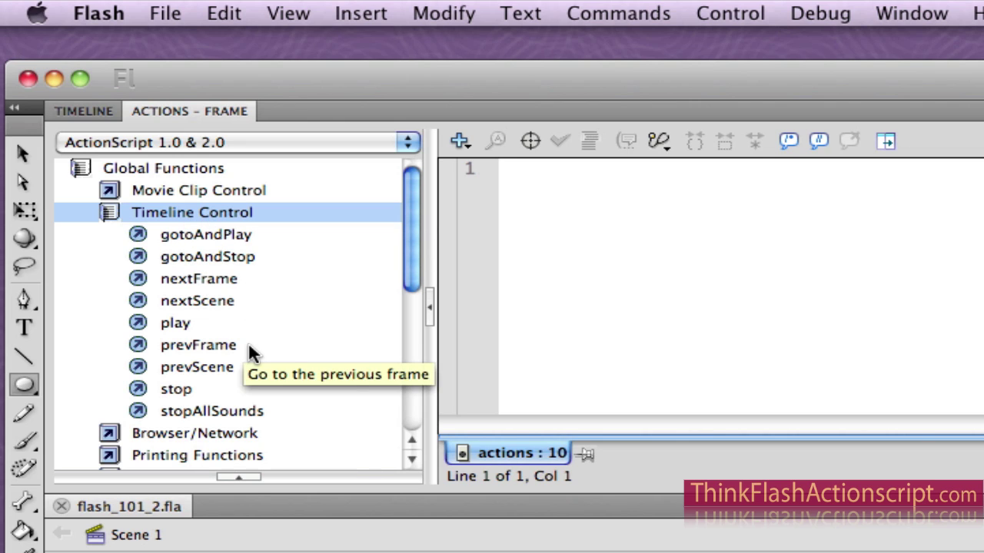
double_click(175, 388)
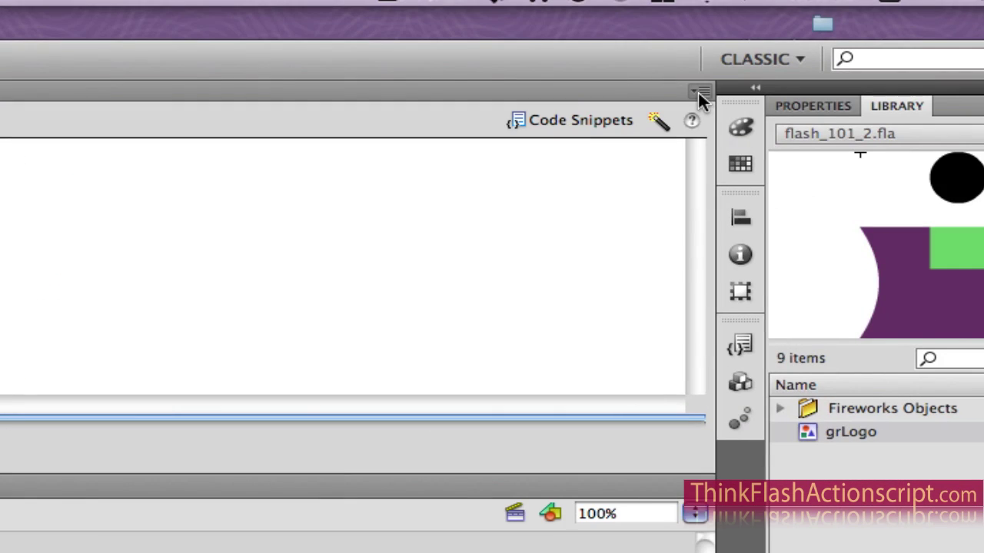
Step: Enable Esc Shortcut Keys in the Actions panel, then delete the stop(); line
left_click(694, 92)
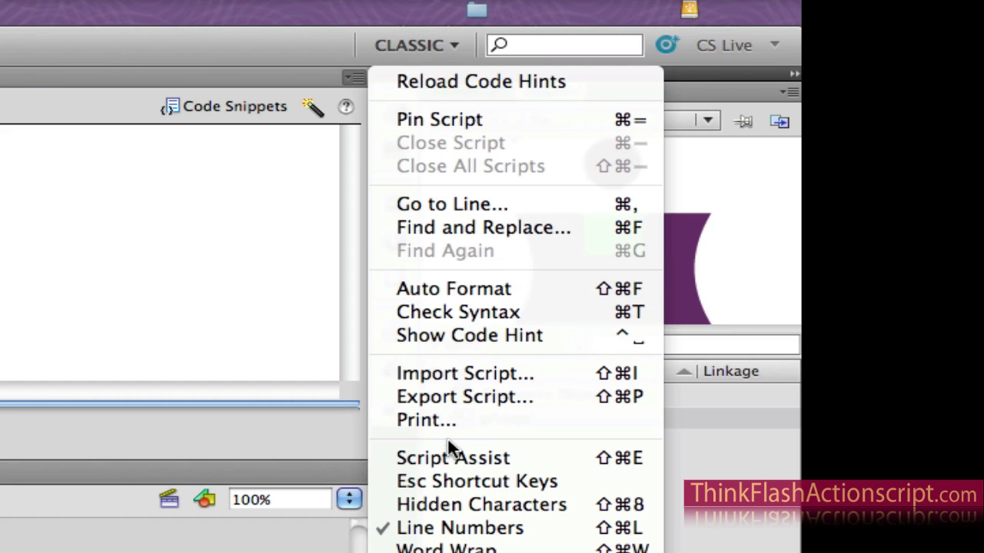
left_click(449, 481)
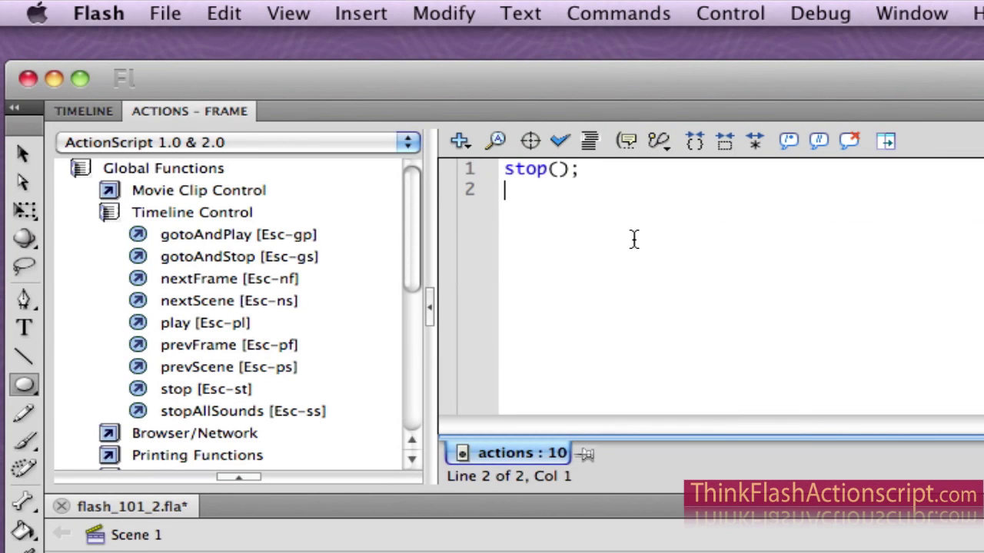
left_click_drag(604, 167, 470, 167)
key("BackSpace")
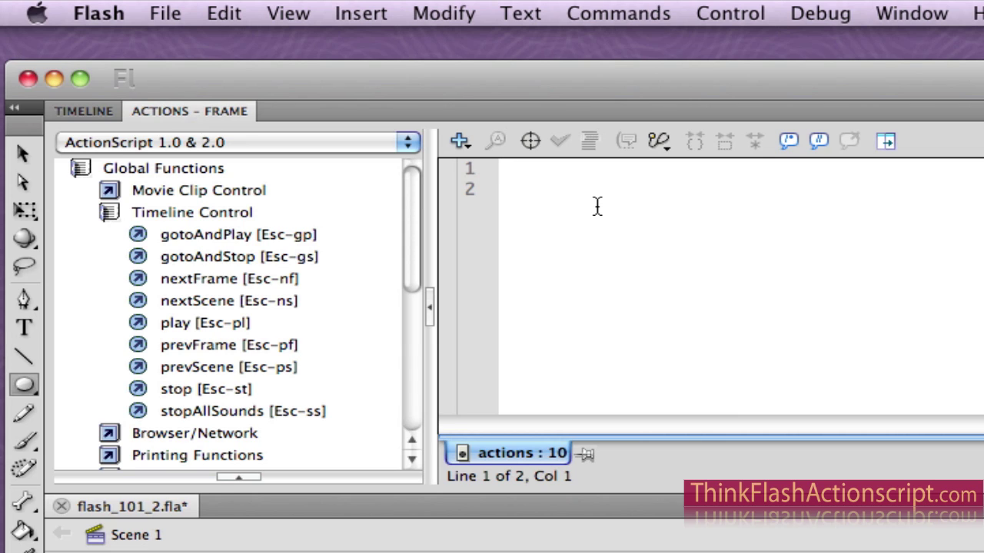
Step: Try the Esc-st and Esc-nf shortcuts (stop(); then nextFrame();), then clear the script
key("Escape")
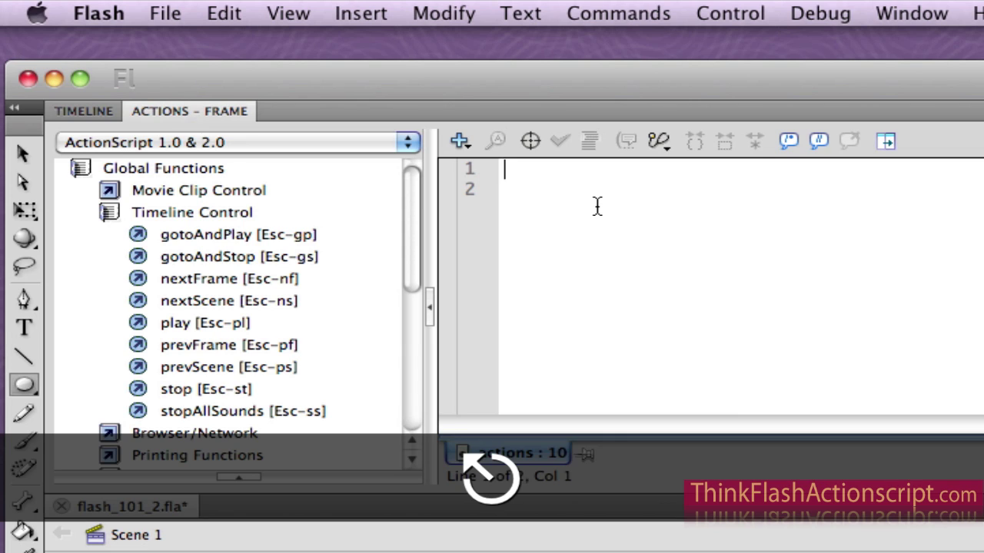
key("s")
key("t")
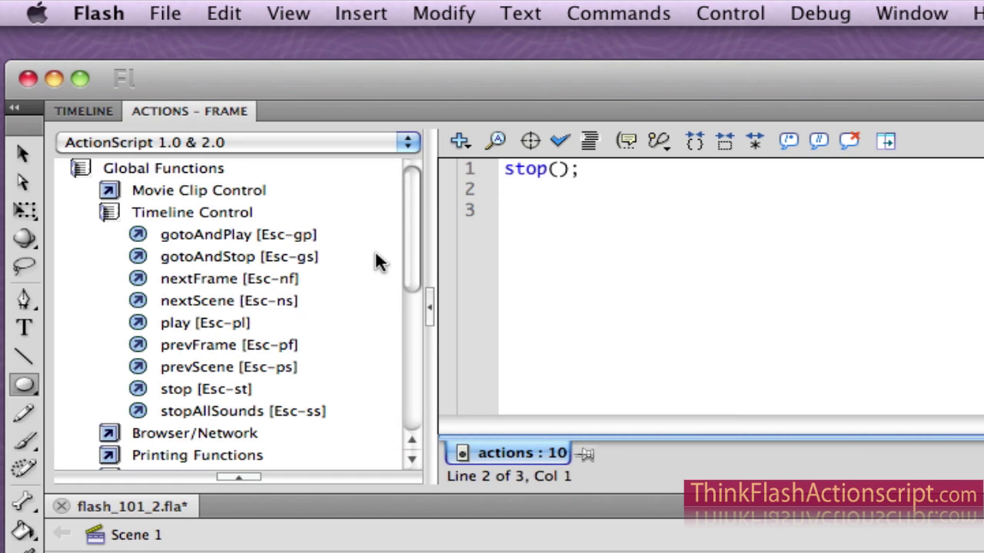
left_click_drag(590, 170, 404, 169)
key("Escape")
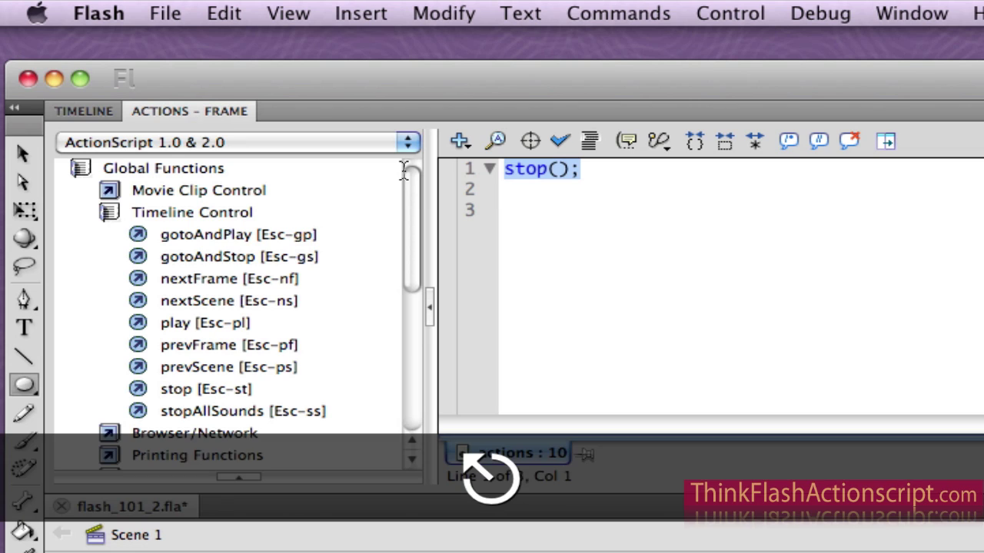
key("n")
key("f")
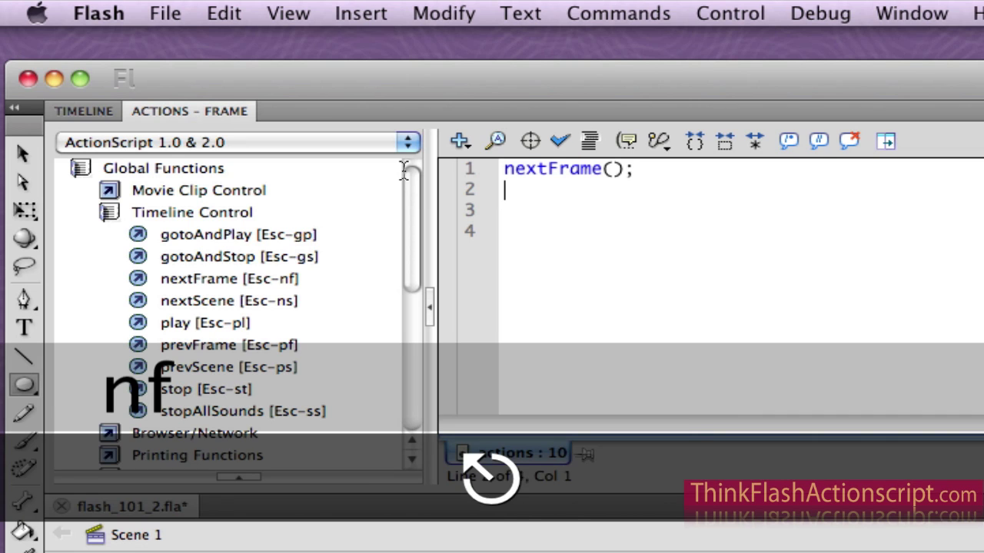
left_click_drag(637, 169, 503, 169)
left_click_drag(498, 231, 500, 166)
key("BackSpace")
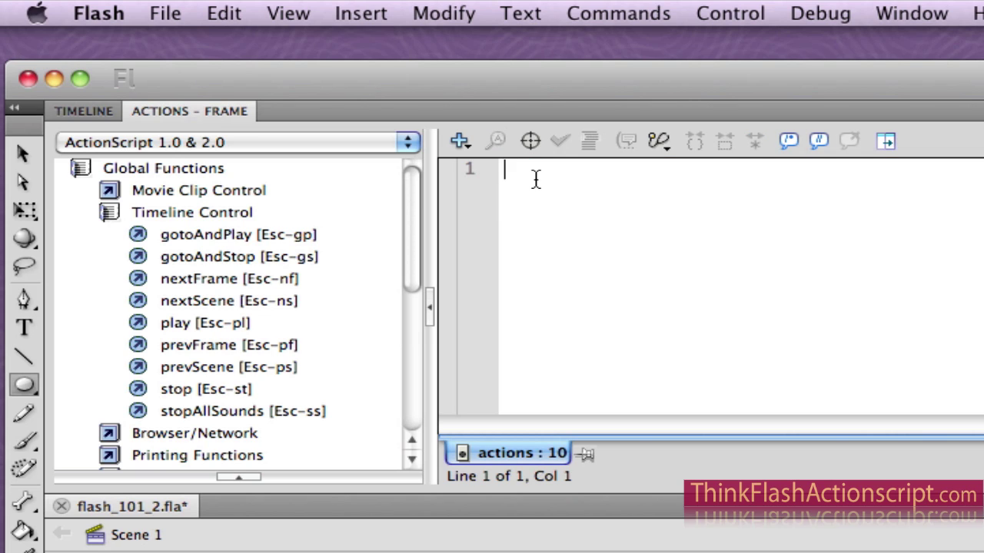
Step: Re-insert stop(); with Esc-st, save the file, and return to the layer timeline
key("Escape")
key("s")
key("t")
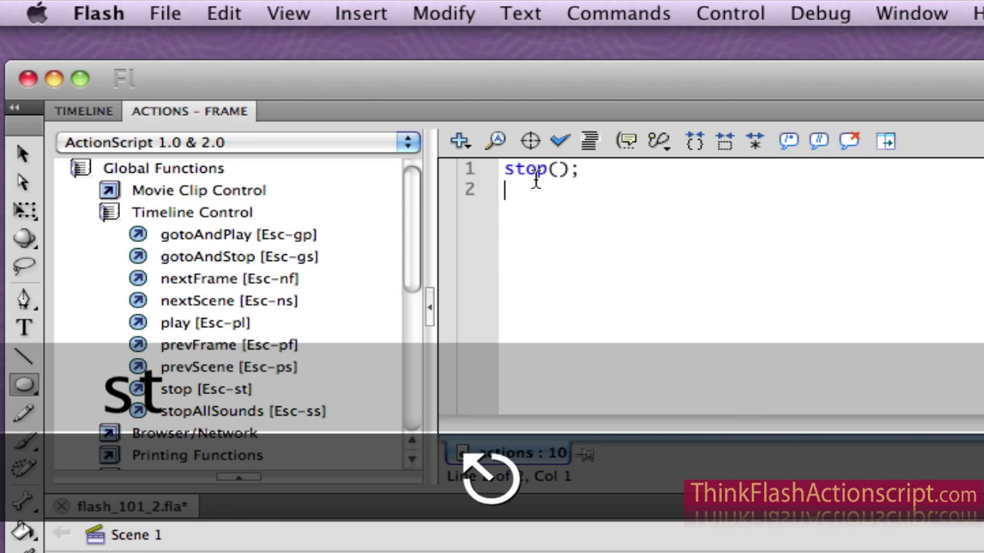
key("super+s")
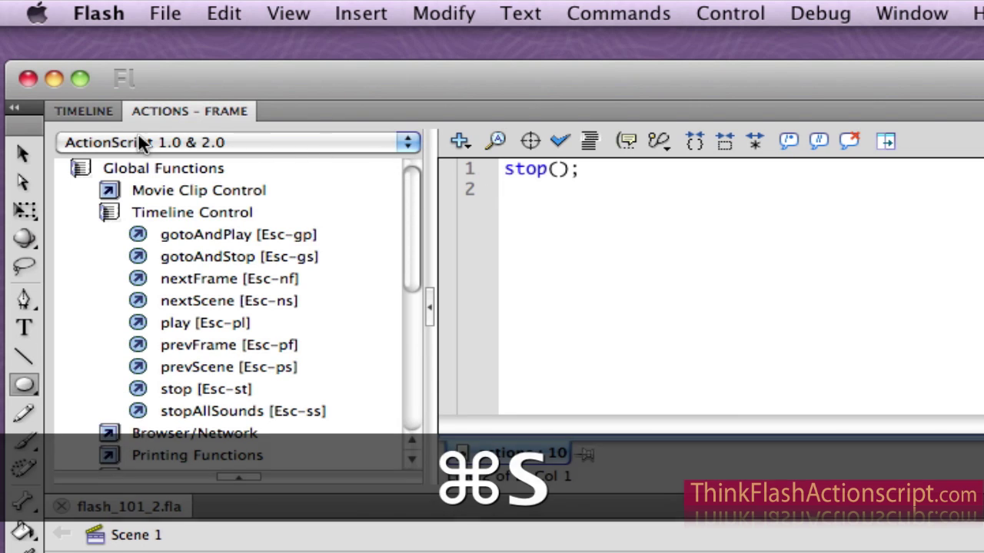
left_click(95, 113)
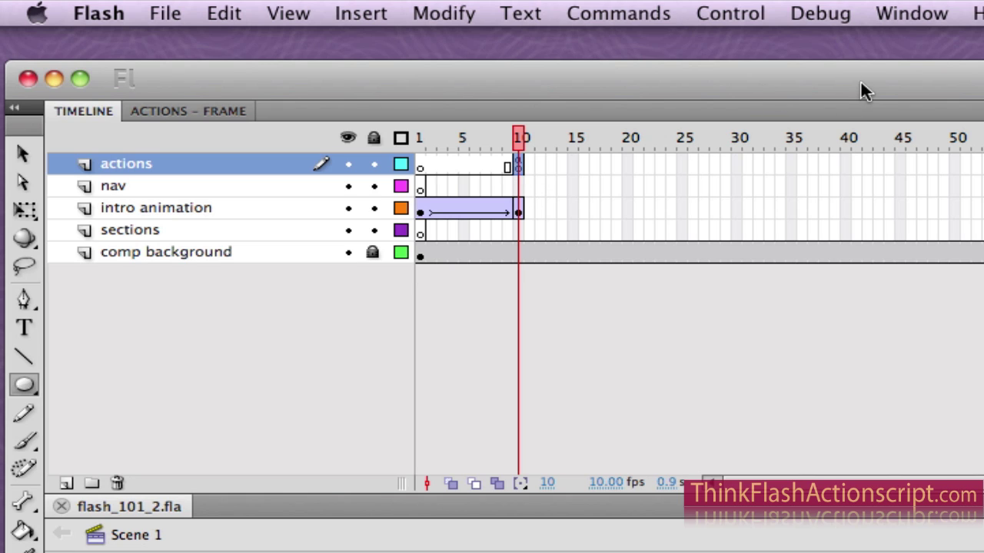
left_click(744, 22)
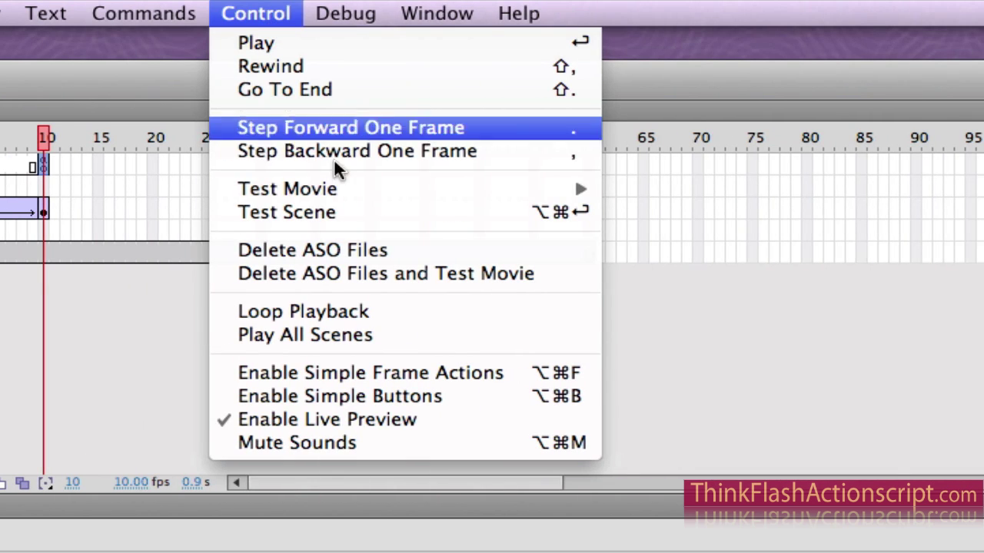
mouse_move(814, 192)
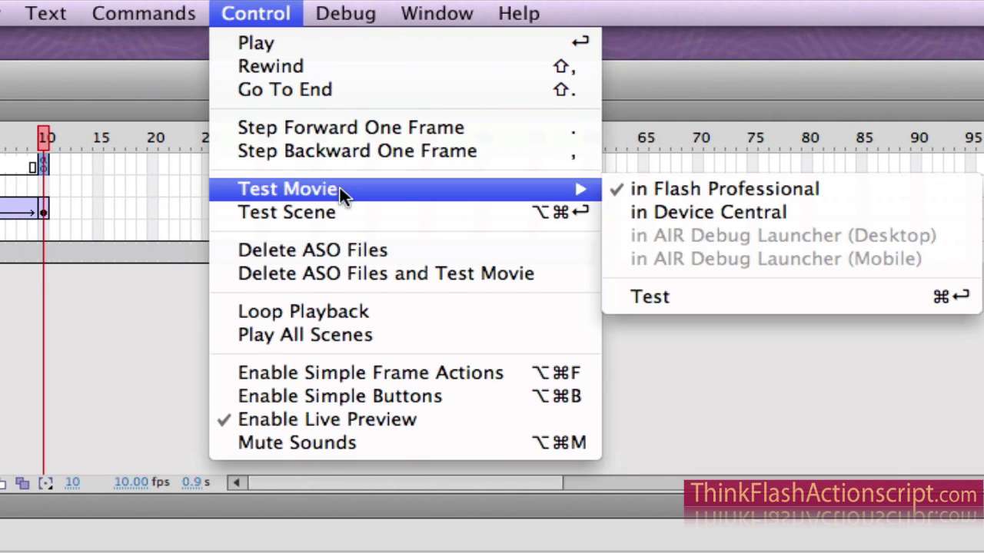
left_click(904, 295)
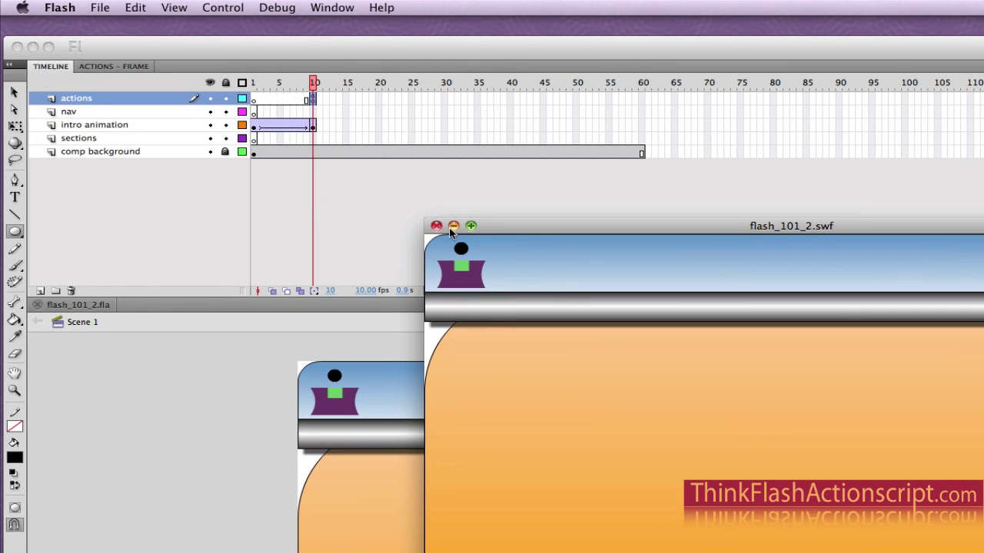
left_click(437, 226)
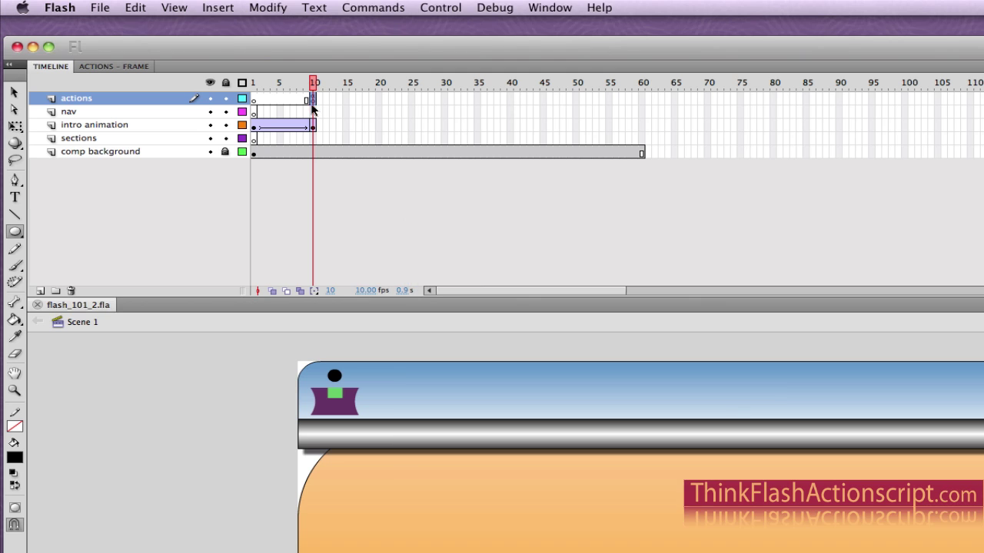
Step: Comment out frame 10's stop(); with //, test the movie, then remove the //
left_click(148, 69)
left_click(302, 105)
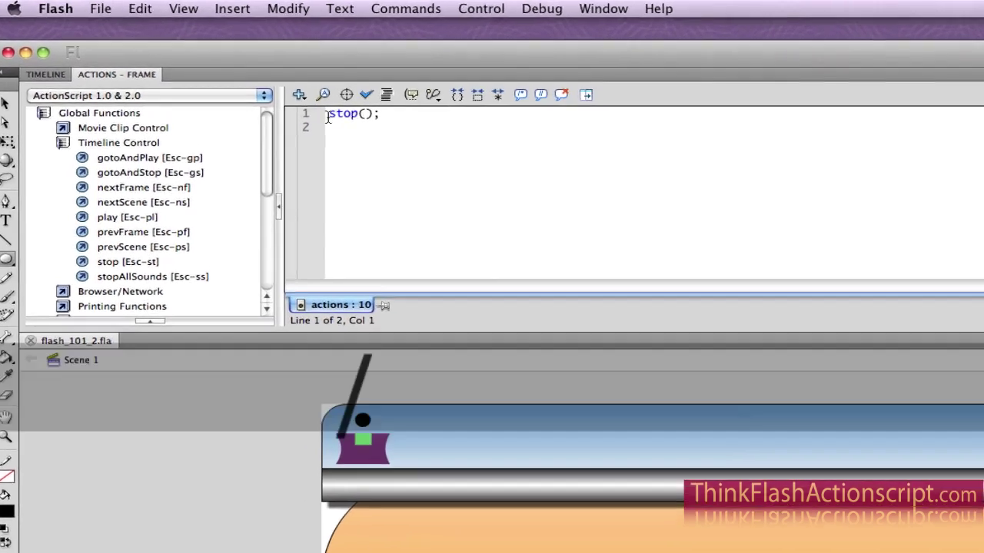
type("//")
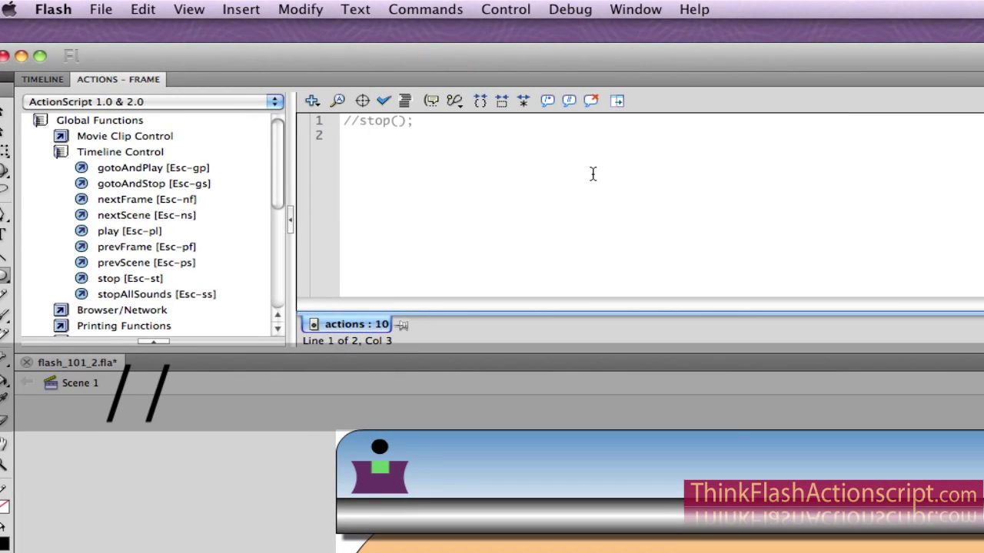
left_click(559, 162)
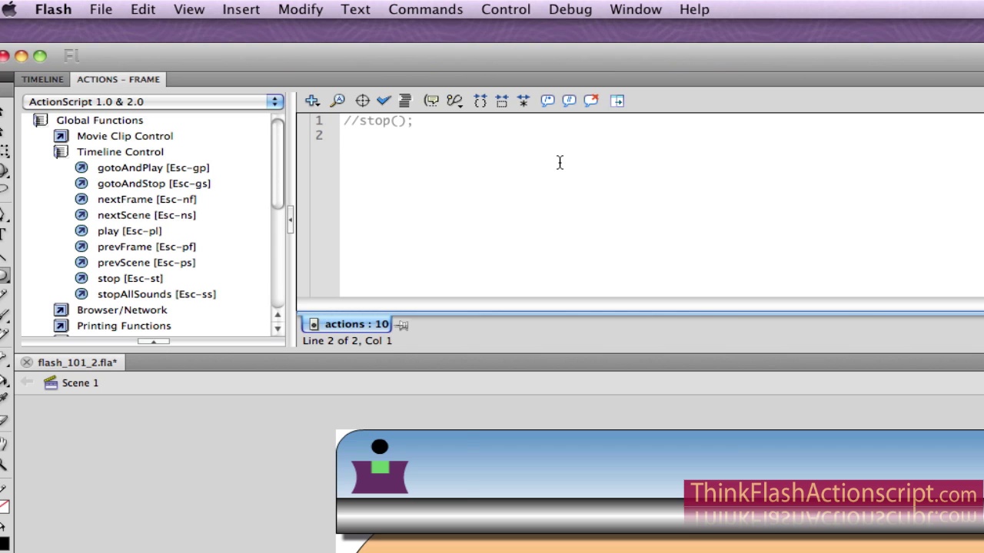
key("super+Return")
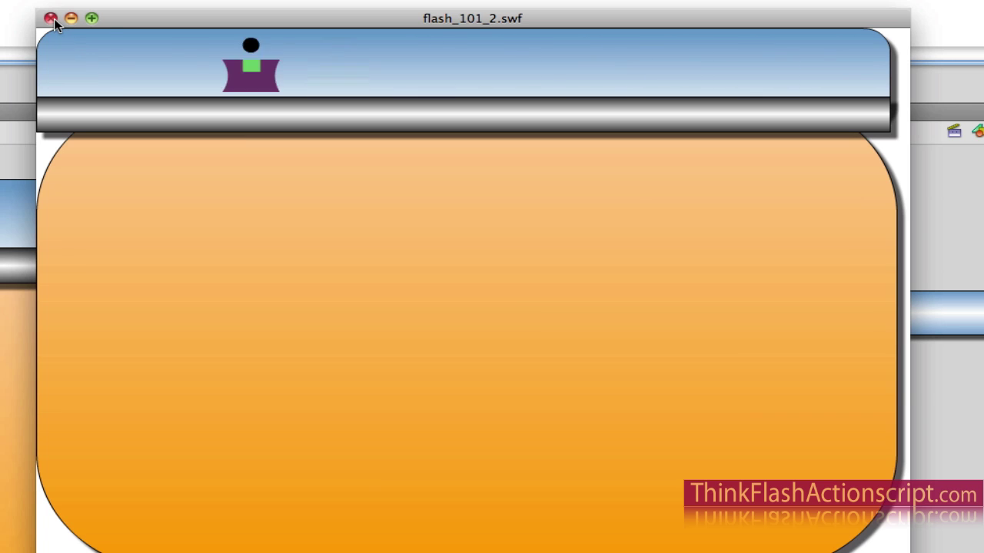
left_click(52, 17)
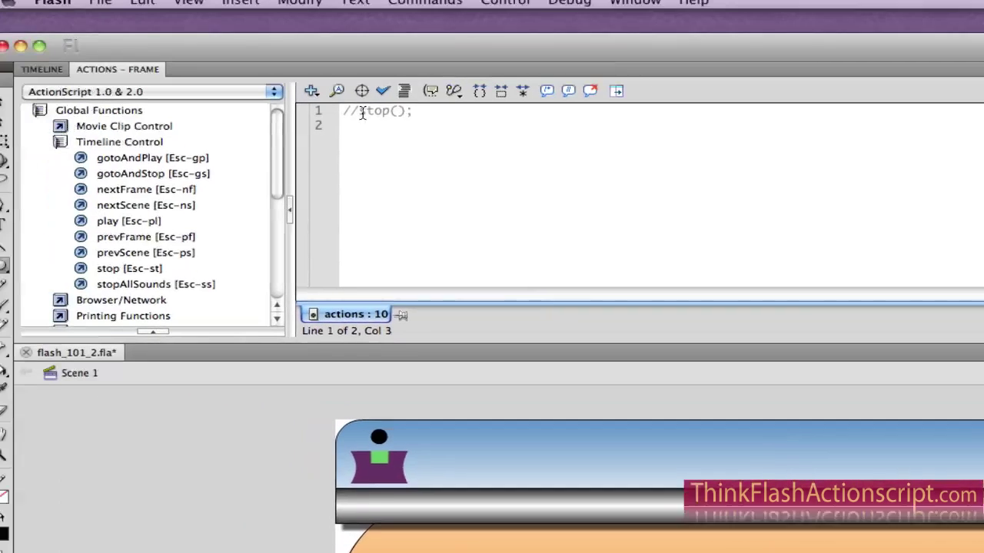
key("BackSpace")
key("BackSpace")
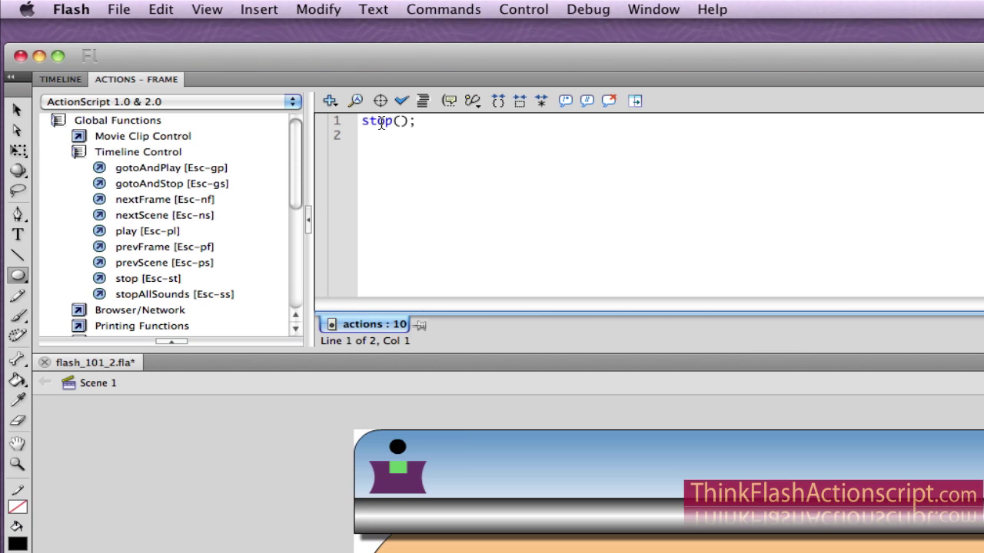
Step: Save, then change stop's first letter to a capital S on line 1
key("super+s")
double_click(375, 122)
left_click(388, 135)
left_click(394, 122)
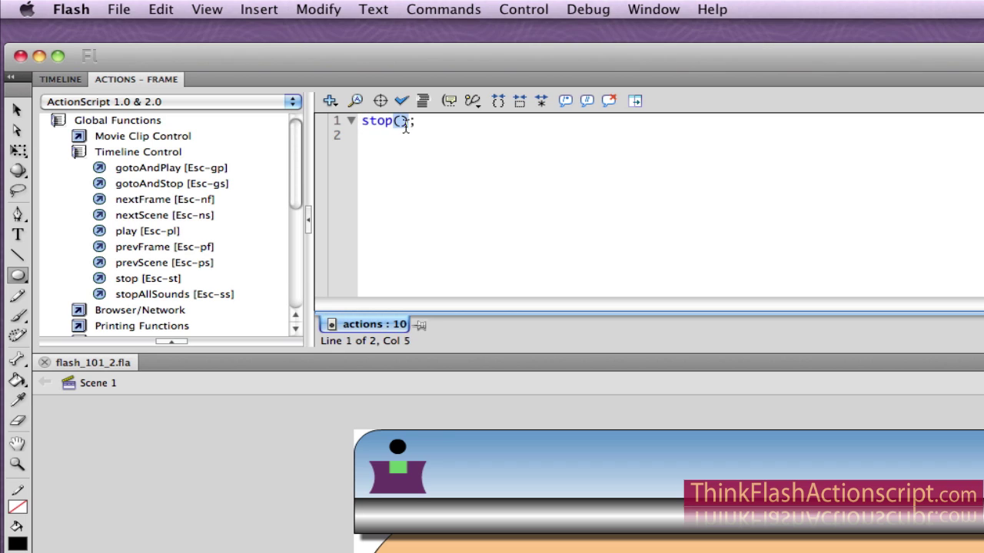
left_click_drag(407, 125, 414, 126)
left_click(427, 127)
left_click(364, 123)
left_click_drag(366, 124, 396, 125)
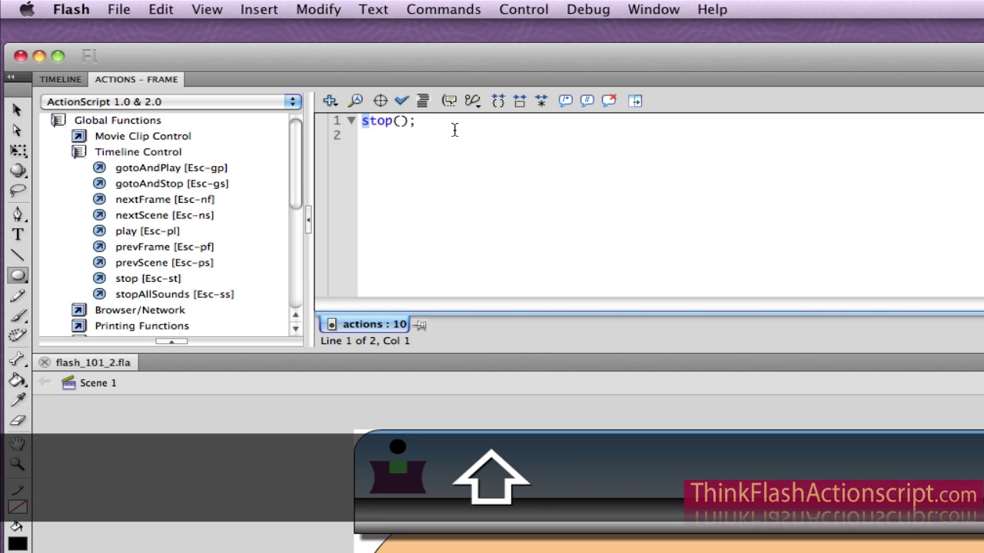
type("T")
key("BackSpace")
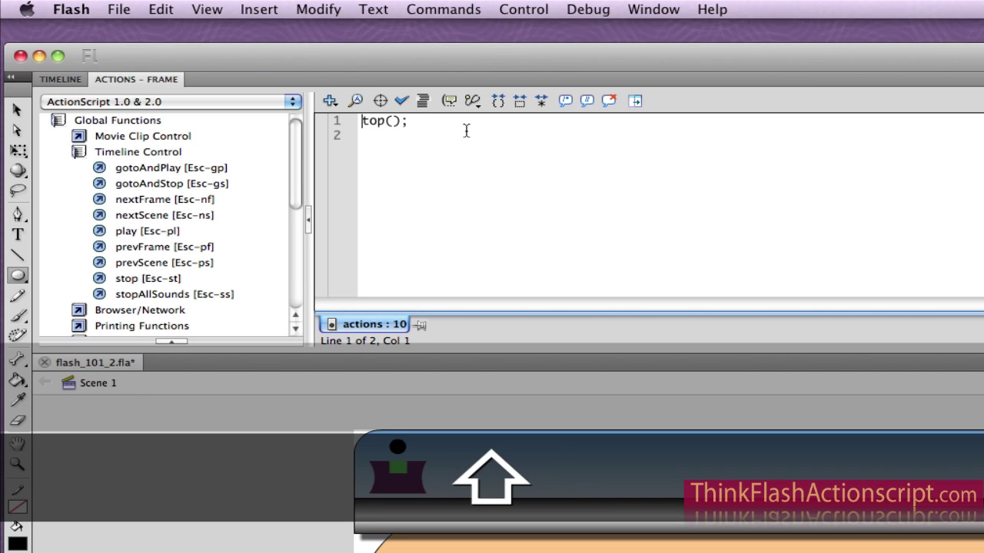
type("S")
Step: Restore the lowercase s and retype line 1 as stop()
left_click(398, 136)
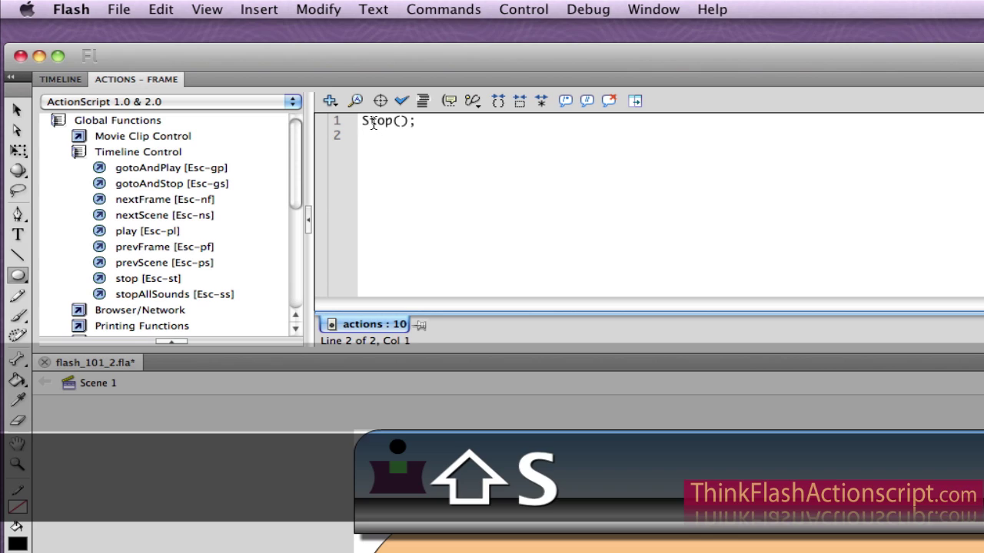
left_click(367, 121)
key("BackSpace")
type("s")
left_click(421, 123)
left_click_drag(419, 123, 292, 123)
type("stop")
type("()")
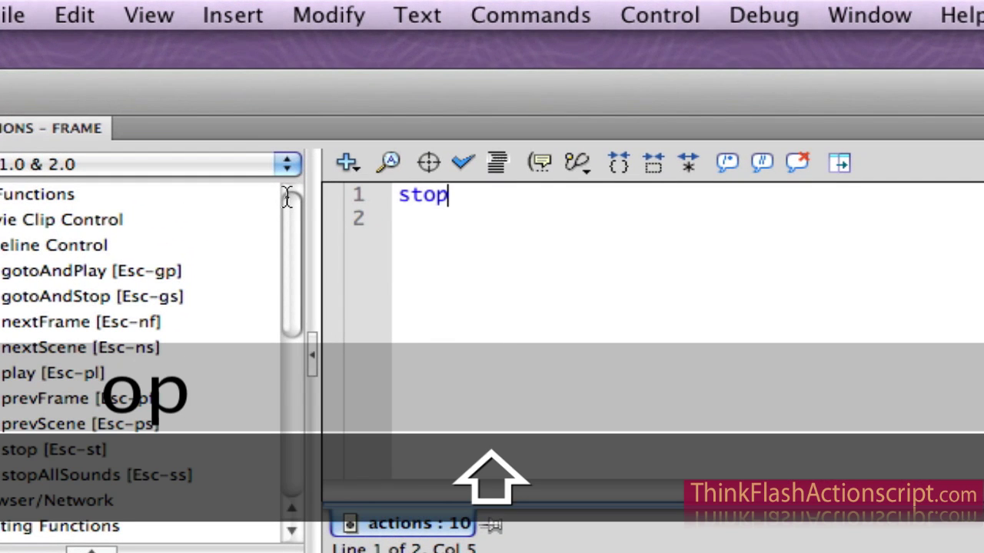
Step: Auto Format the script to stop();, save, and test-run flash_101_2.swf
left_click(463, 294)
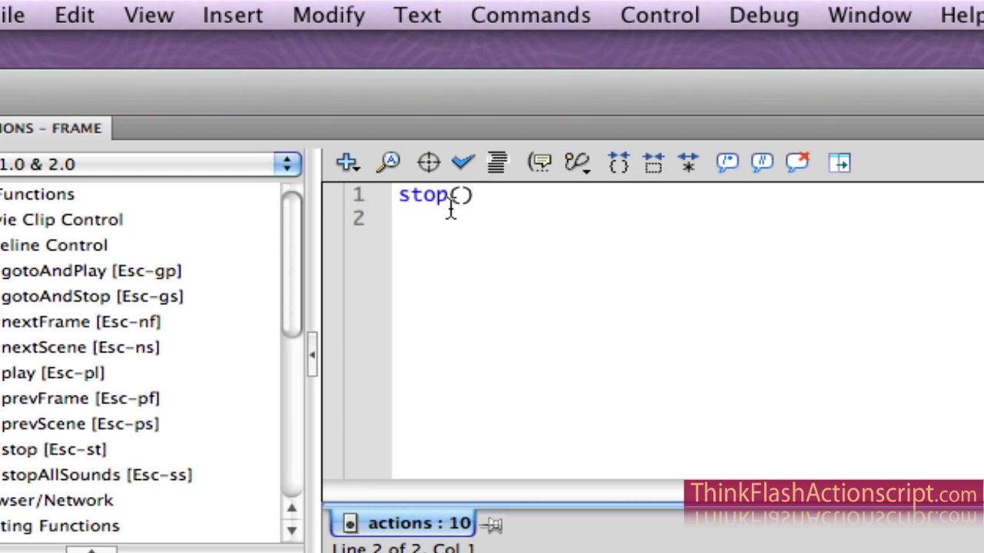
left_click(496, 168)
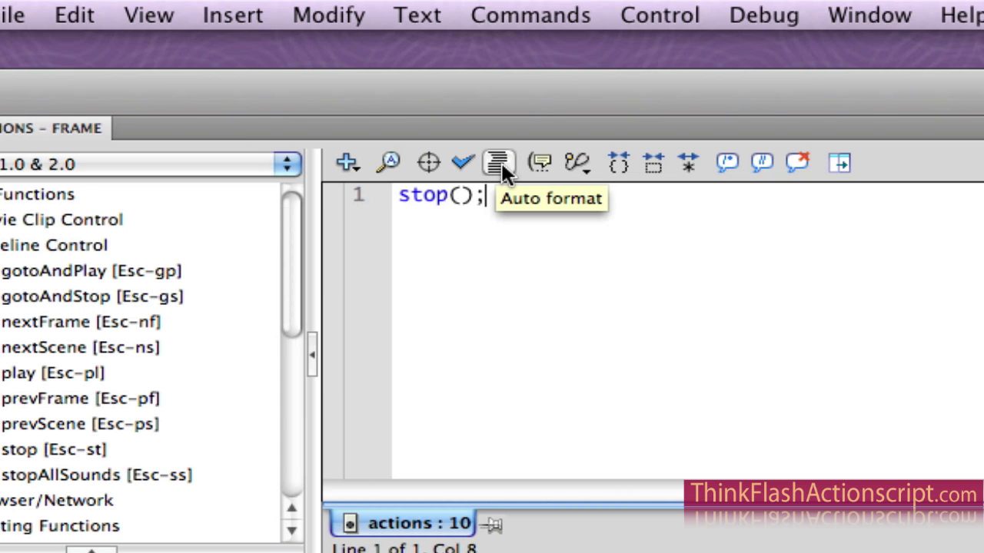
key("super+s")
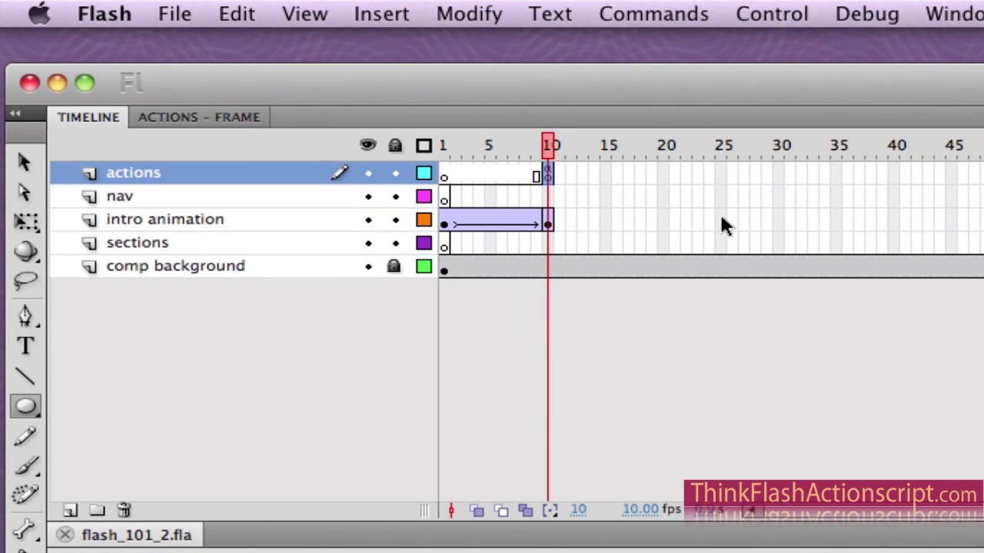
key("super+Return")
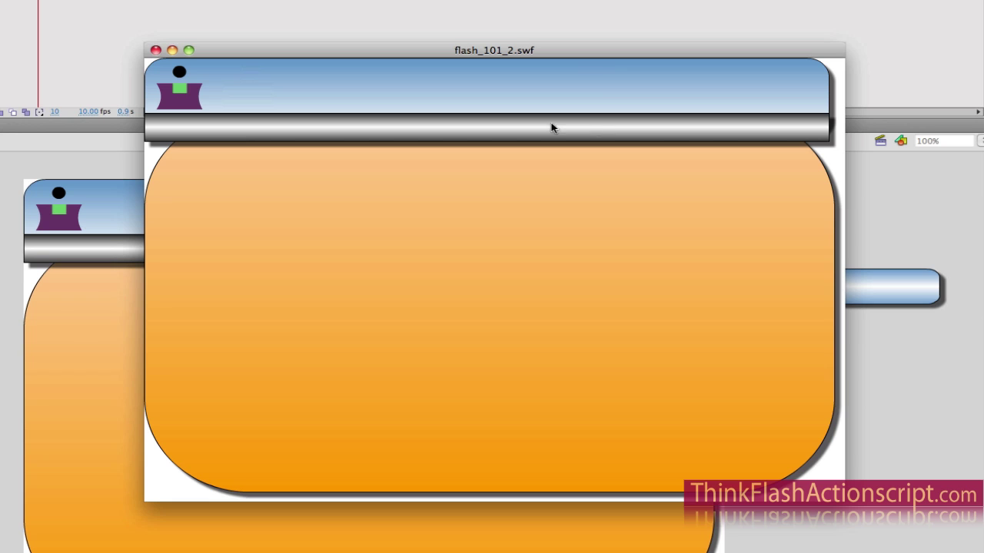
Step: Close the flash_101_2.swf test window to get back to the timeline
left_click(155, 51)
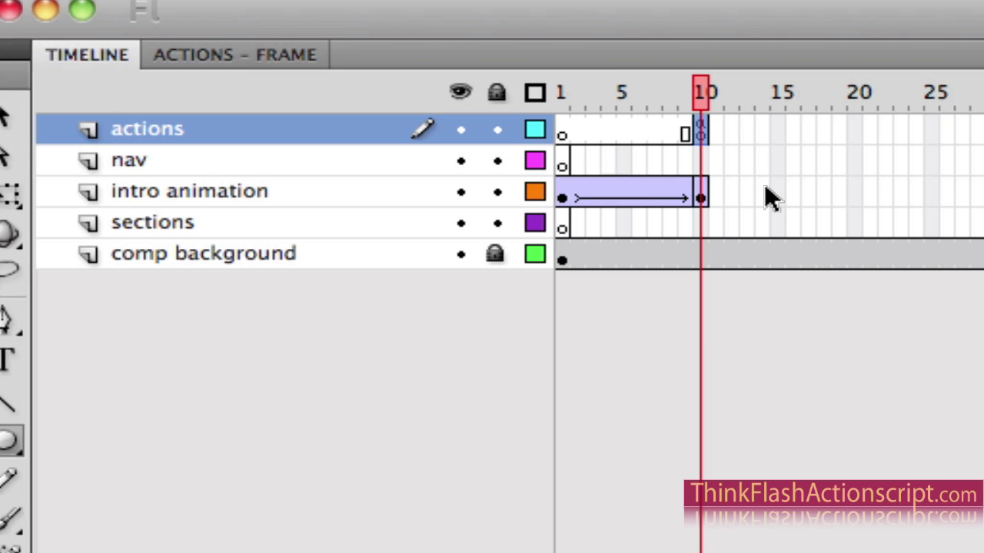
Step: Insert a keyframe at frame 10 on the nav layer and switch to the Text tool
left_click(699, 163)
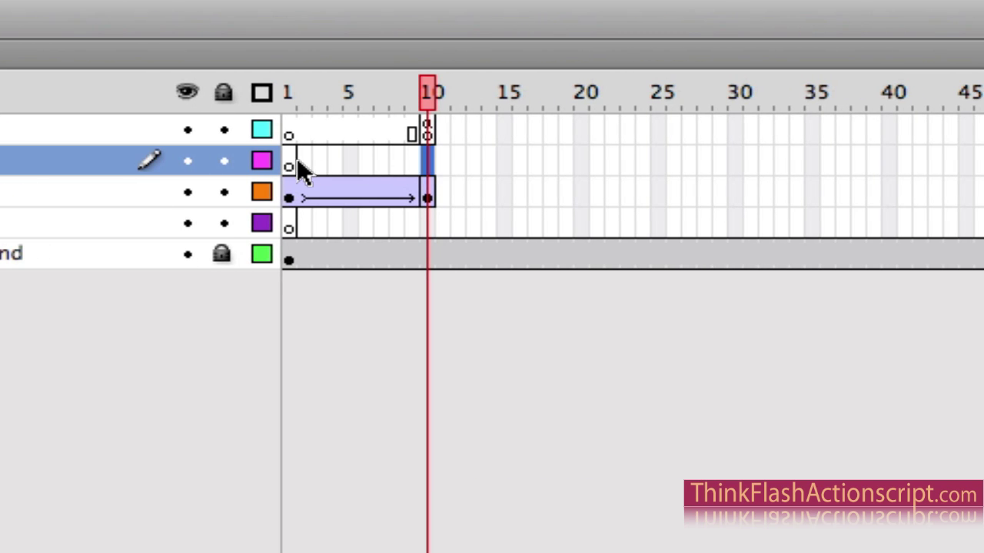
left_click(286, 164)
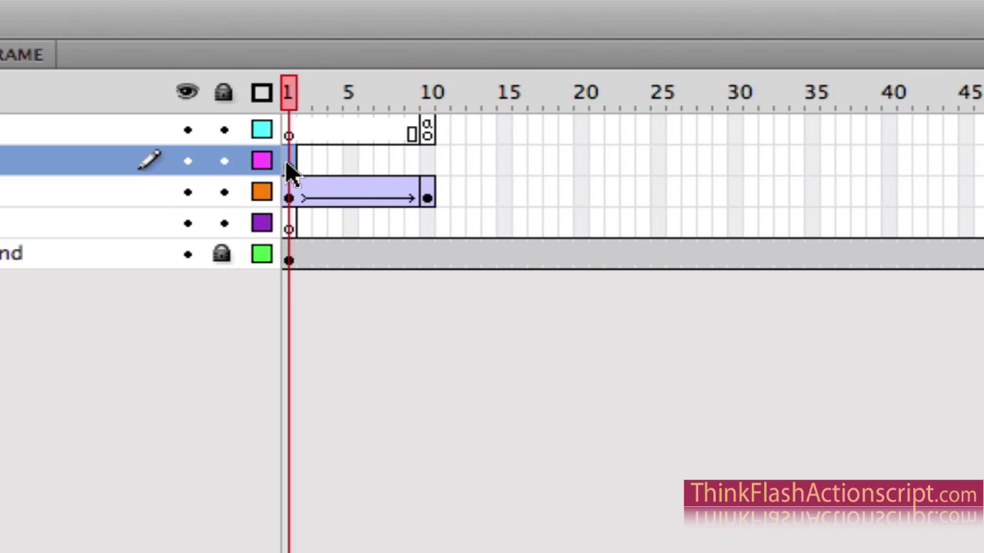
left_click(429, 164)
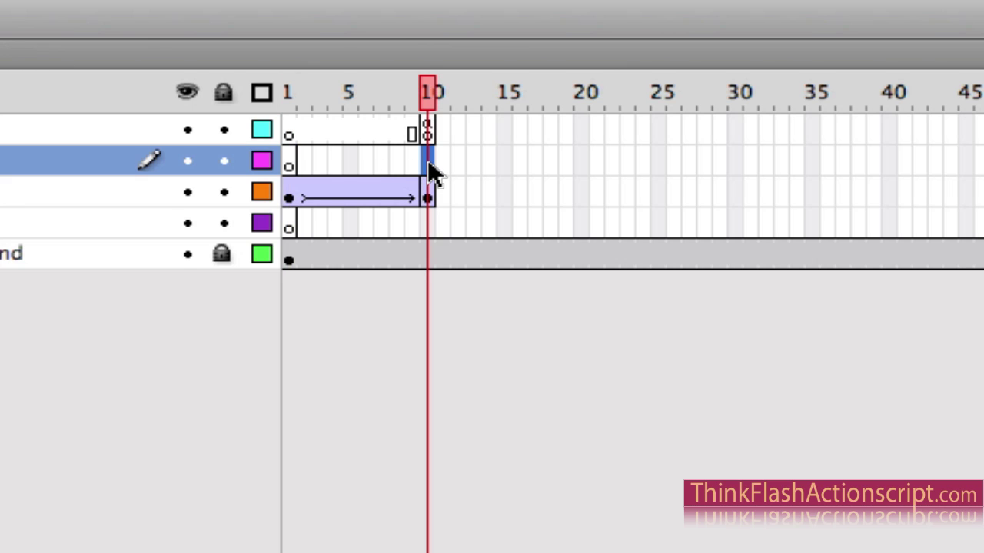
key("F6")
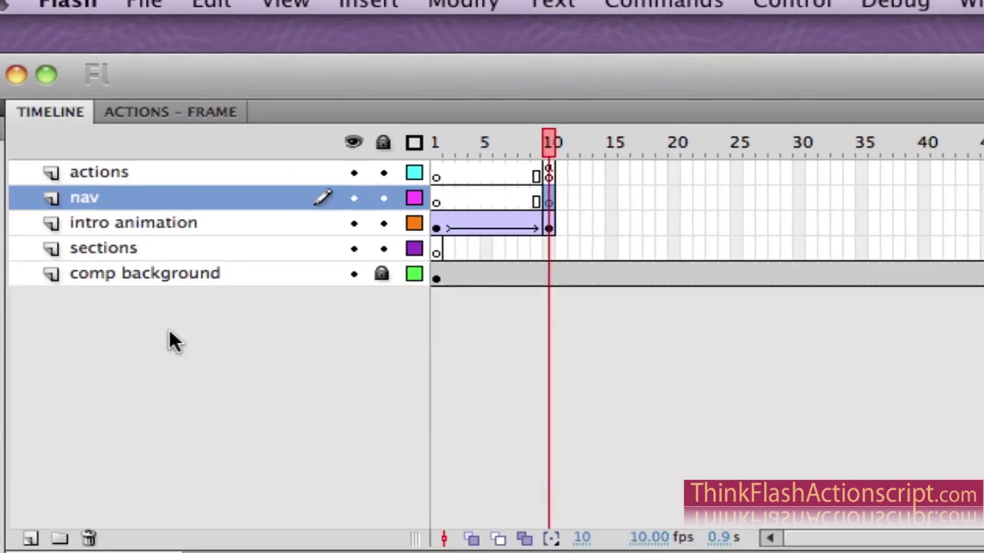
key("t")
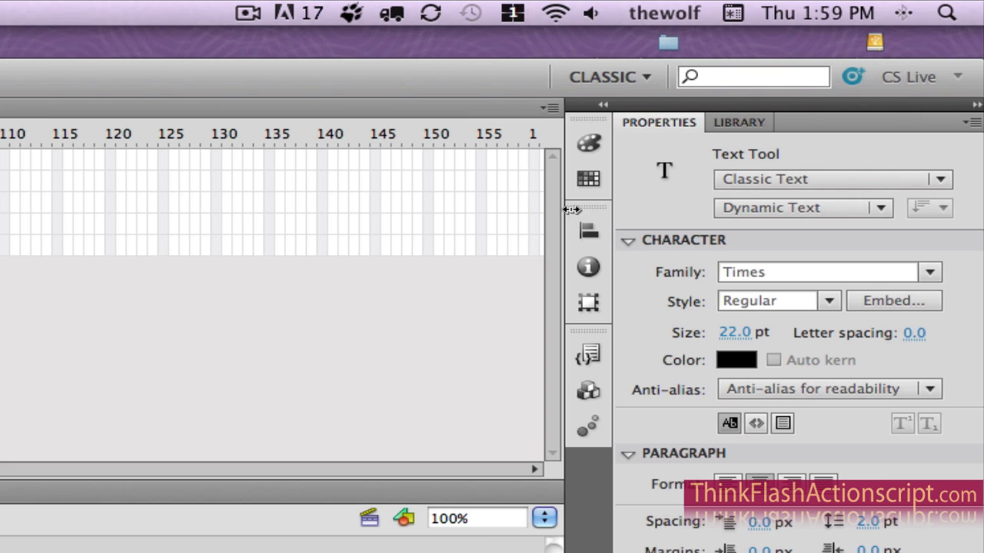
left_click(801, 184)
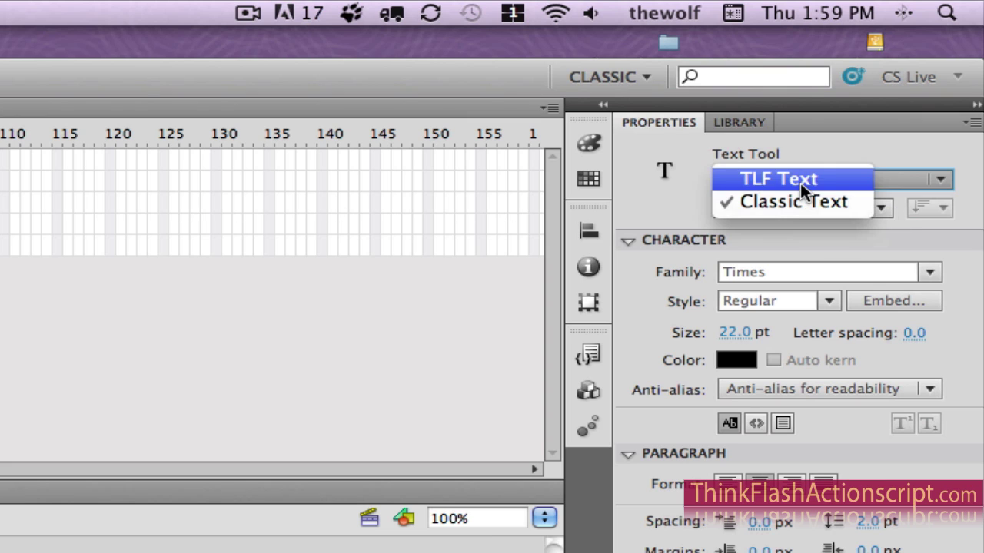
left_click(877, 158)
left_click(787, 210)
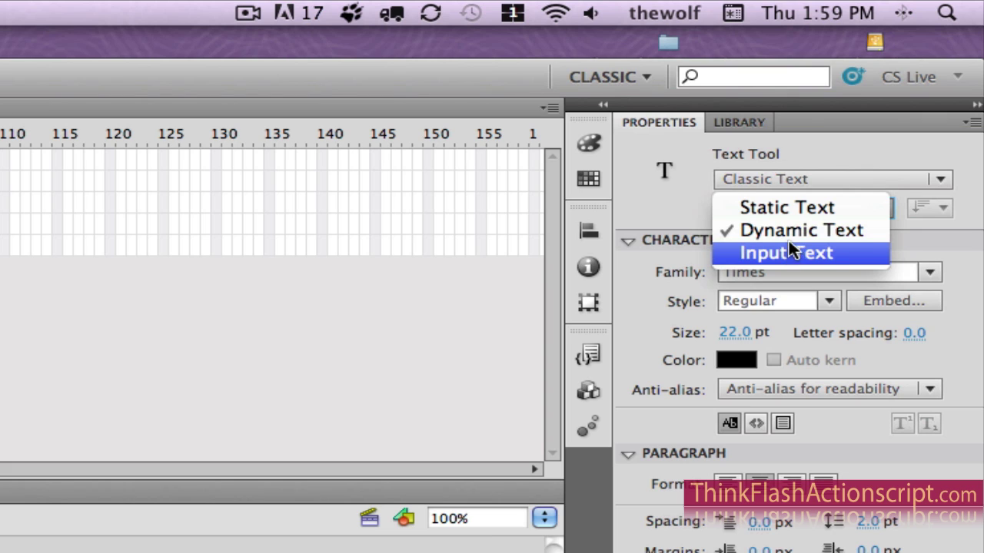
left_click(783, 212)
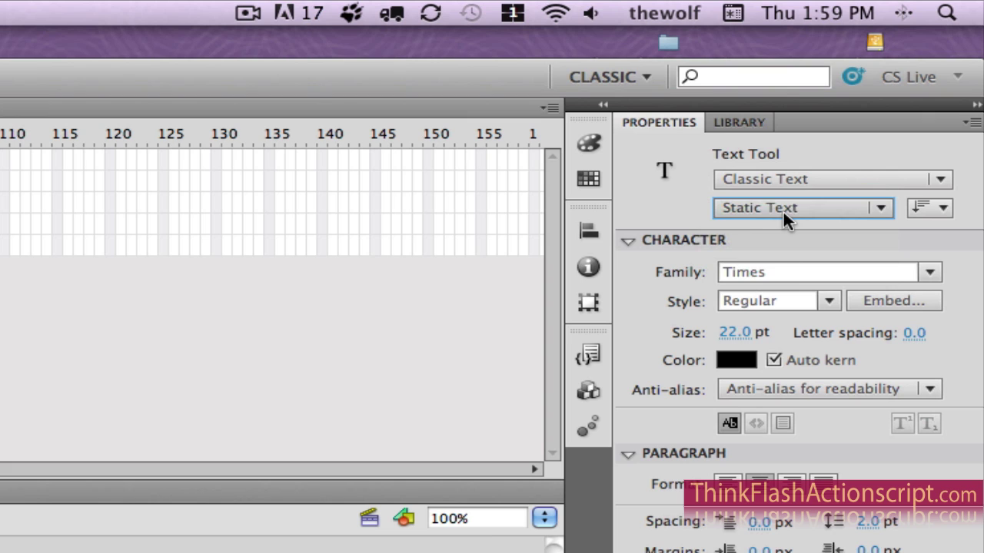
left_click(782, 209)
left_click(780, 226)
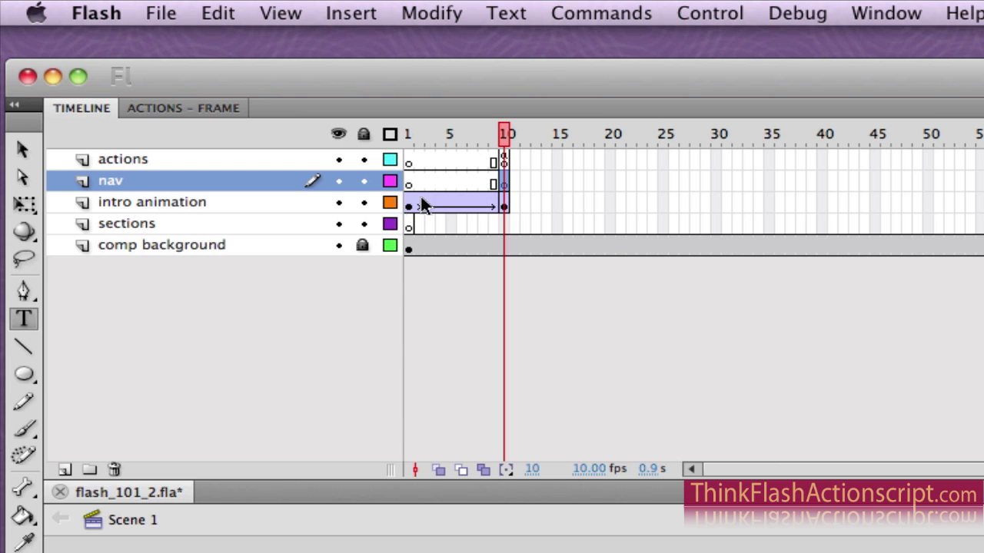
Step: Lock the intro animation layer, then save flash_101_2.fla
left_click(364, 202)
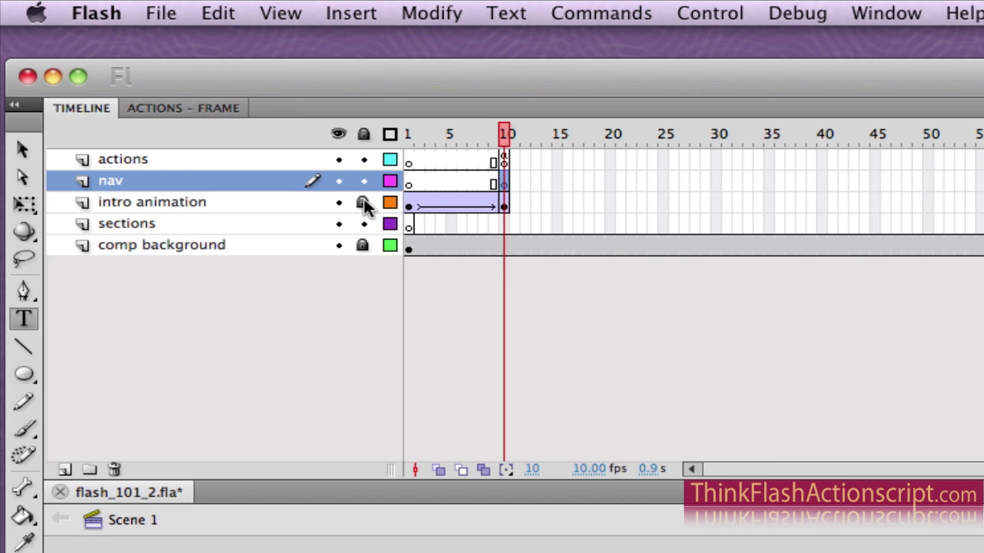
key("super+s")
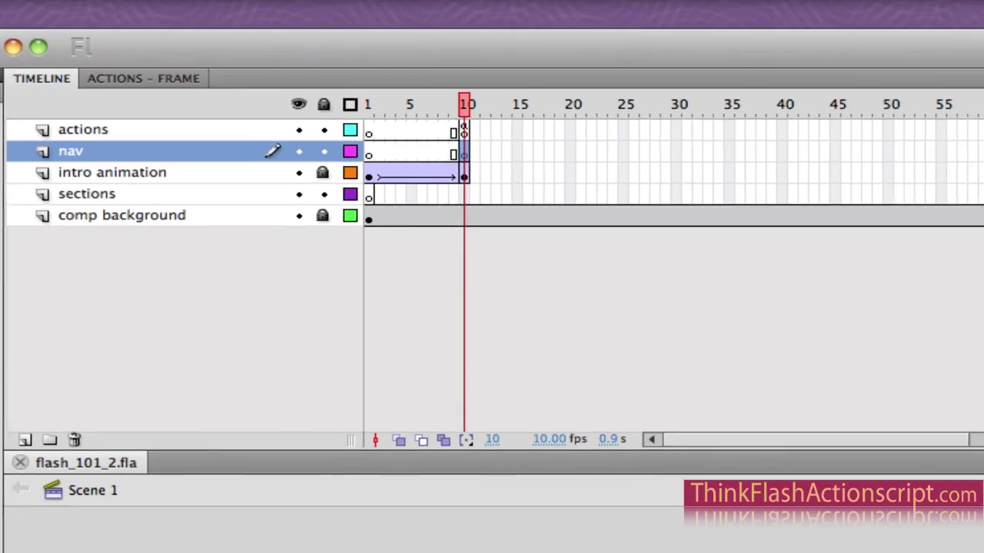
Step: Draw a text box on the grey nav bar and shorten it to about 106 × 27
left_click_drag(159, 351, 299, 395)
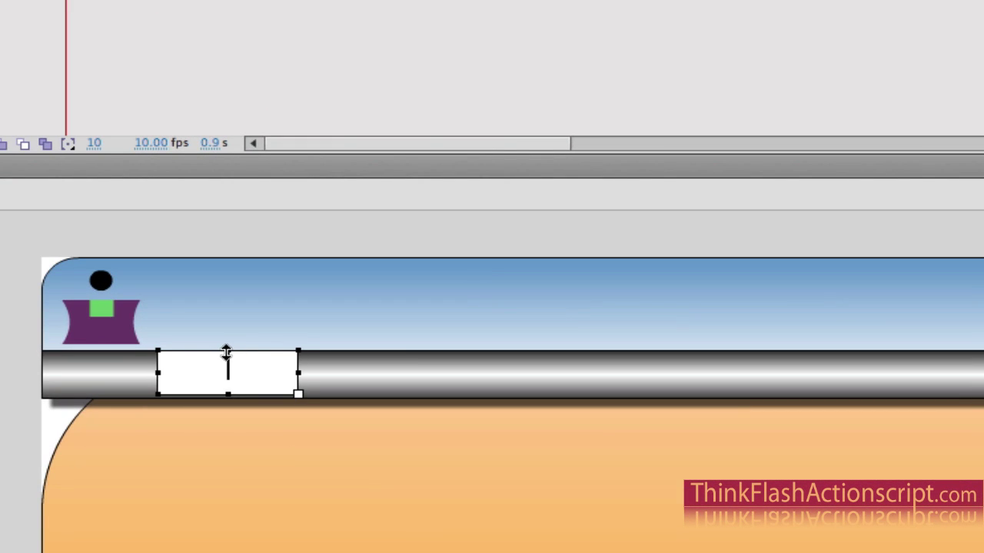
left_click_drag(228, 353, 228, 362)
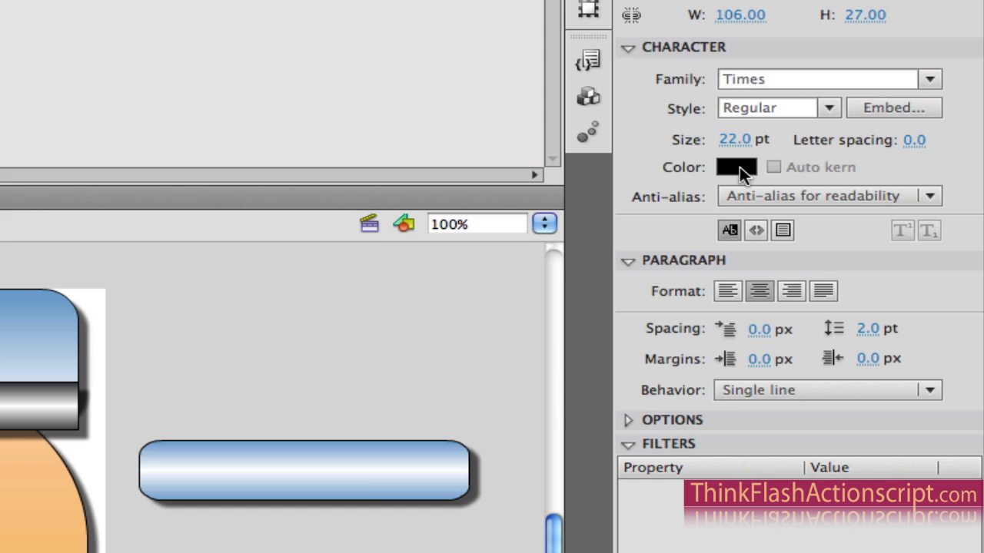
Step: Set the nav text box's Character font family to Impact
left_click(930, 81)
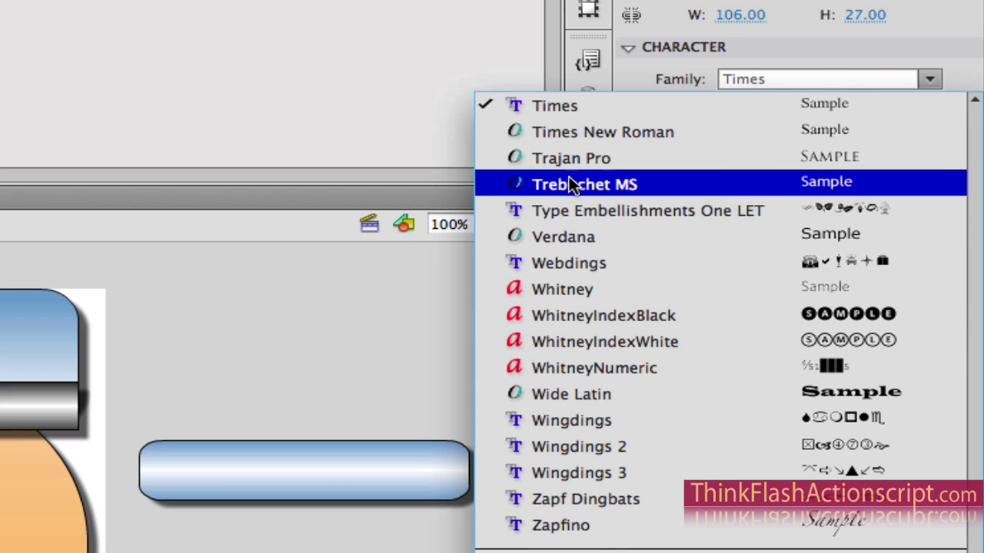
left_click(974, 108)
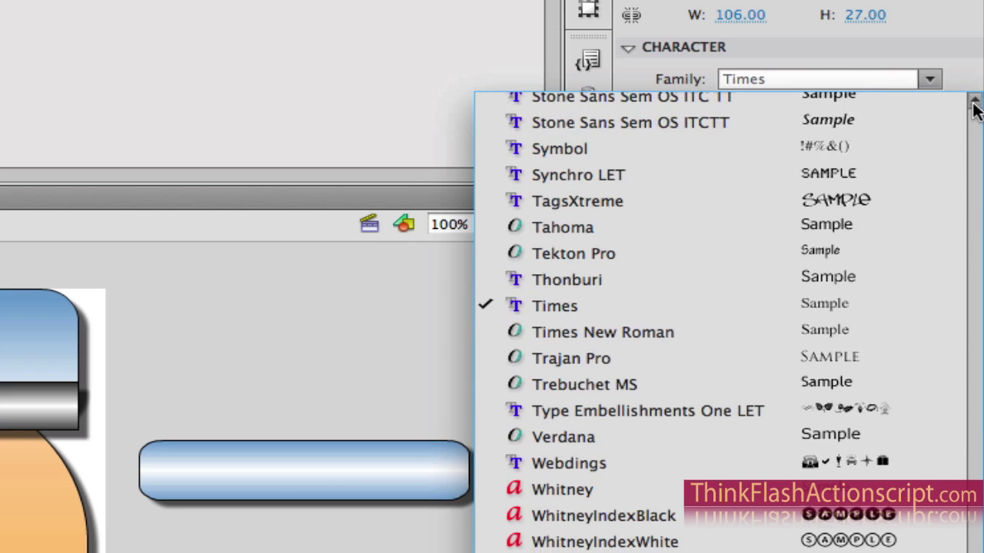
left_click_drag(975, 107, 975, 108)
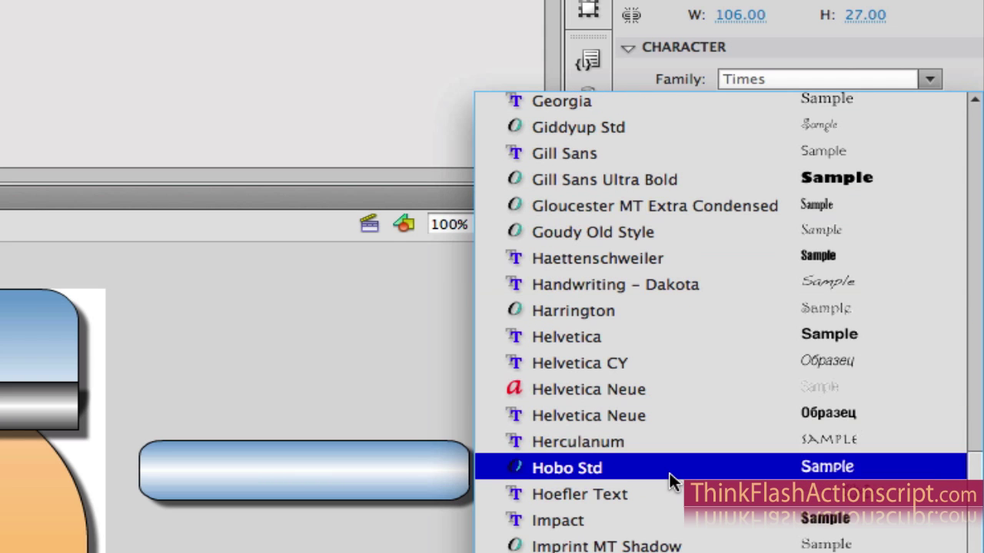
left_click(644, 519)
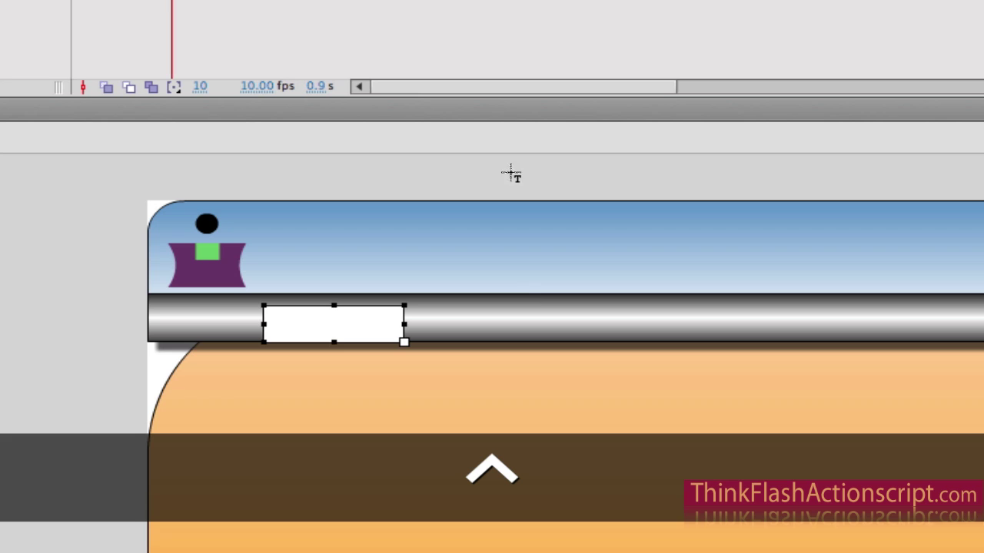
Step: Finish typing 'services' and nudge its text box slightly up on the grey bar
type("services")
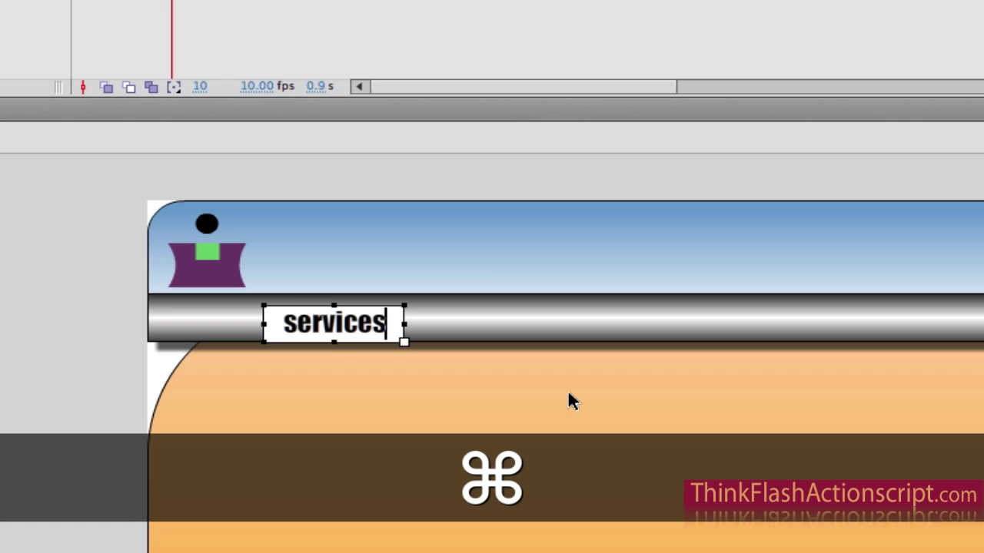
left_click(405, 357, "super")
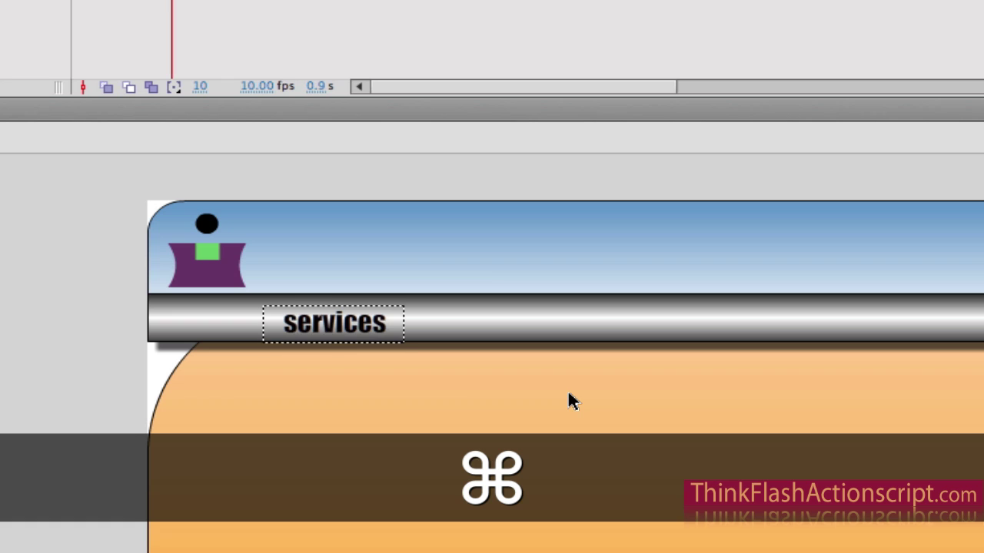
left_click(368, 334, "super")
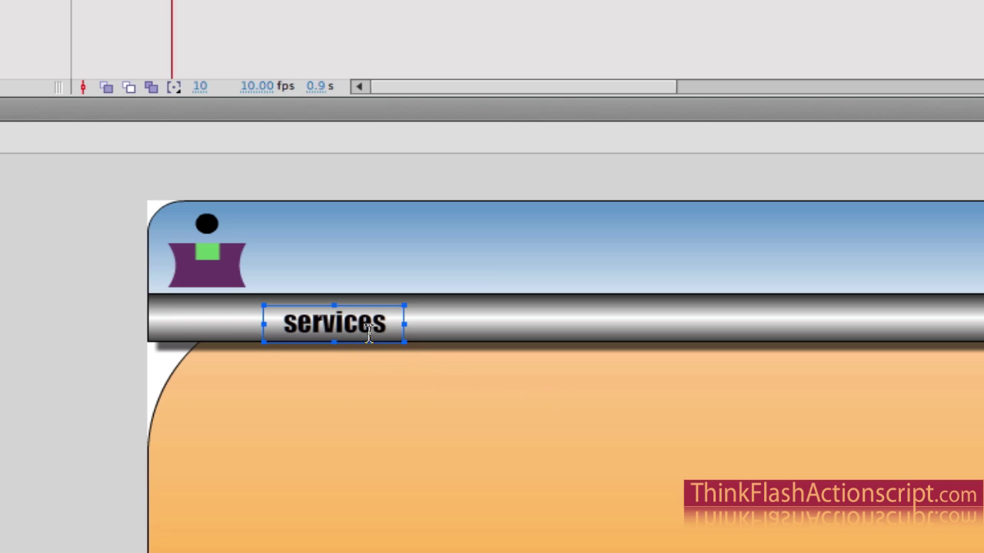
key("Up")
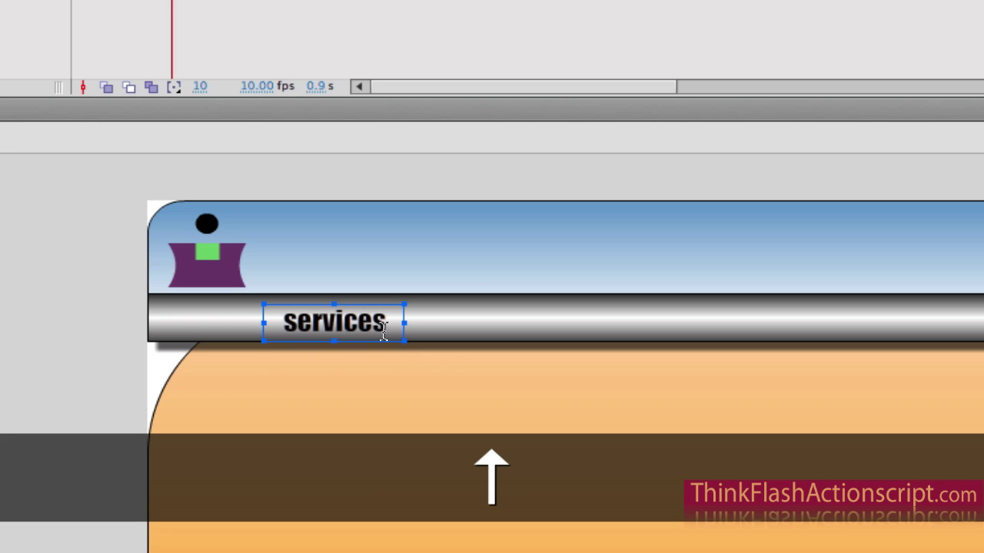
key("super")
left_click(453, 392, "super")
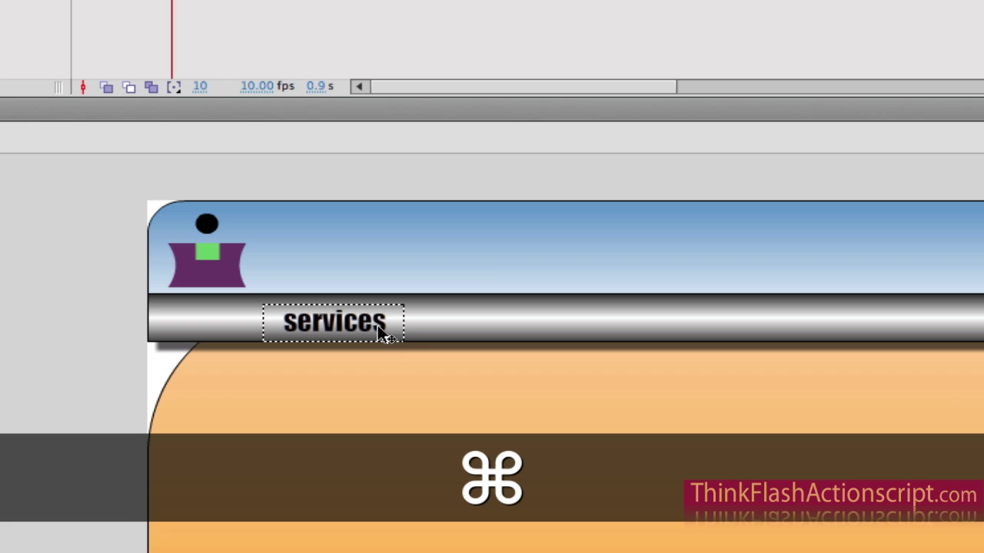
Step: Replace the word 'services' in the text box with 'holder'
left_click(376, 323, "super")
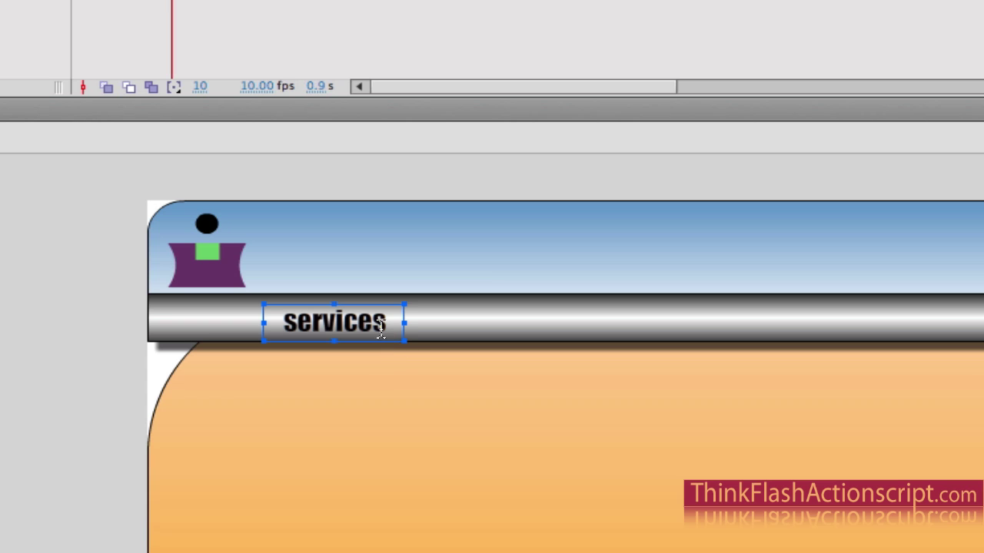
double_click(370, 329)
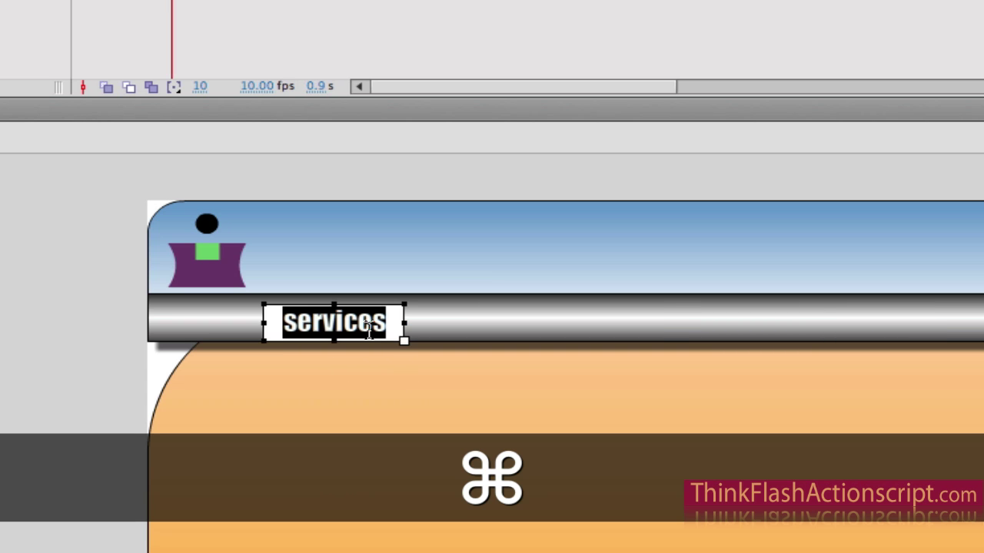
type("holder")
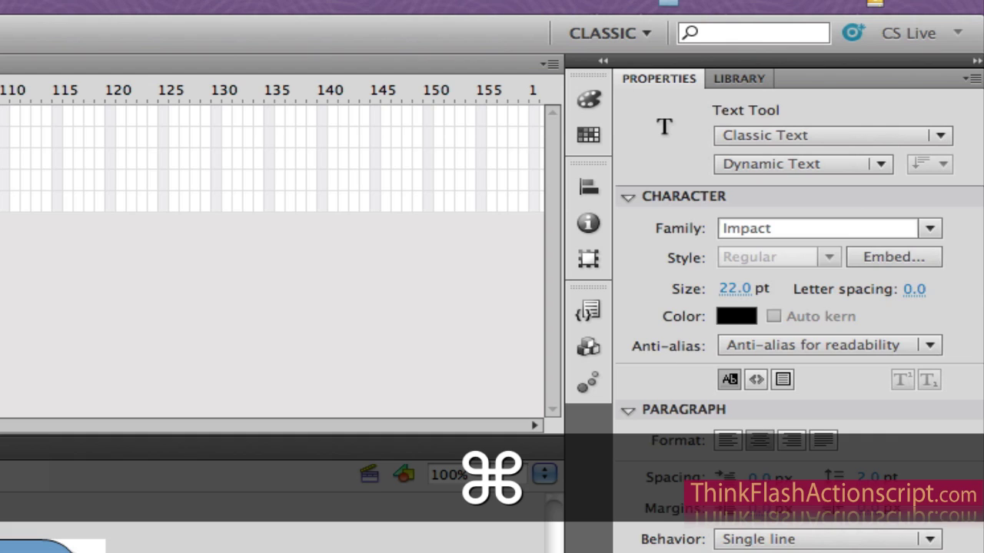
Step: Give the holder text field the instance name nav_title_txt in the Properties panel
key("super+a")
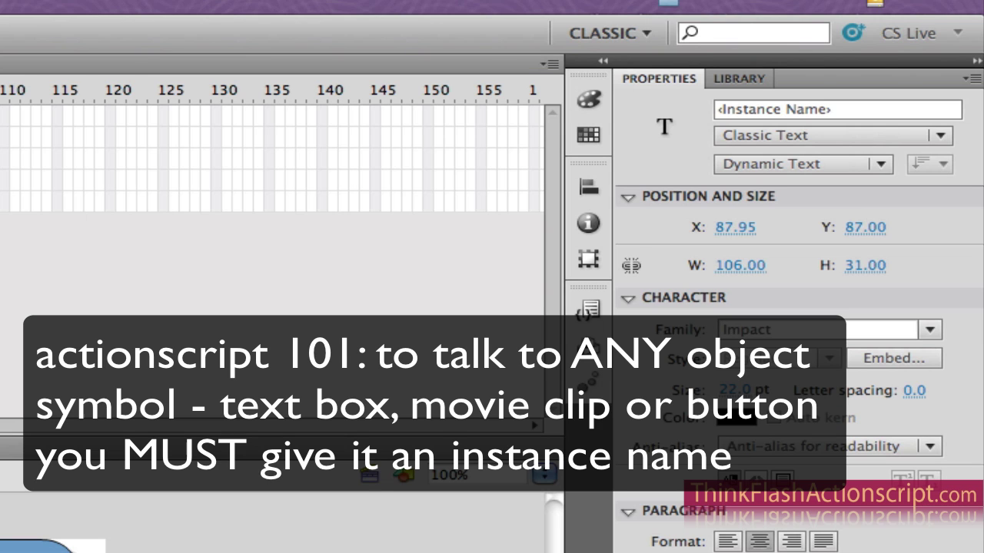
left_click(764, 108)
type("na")
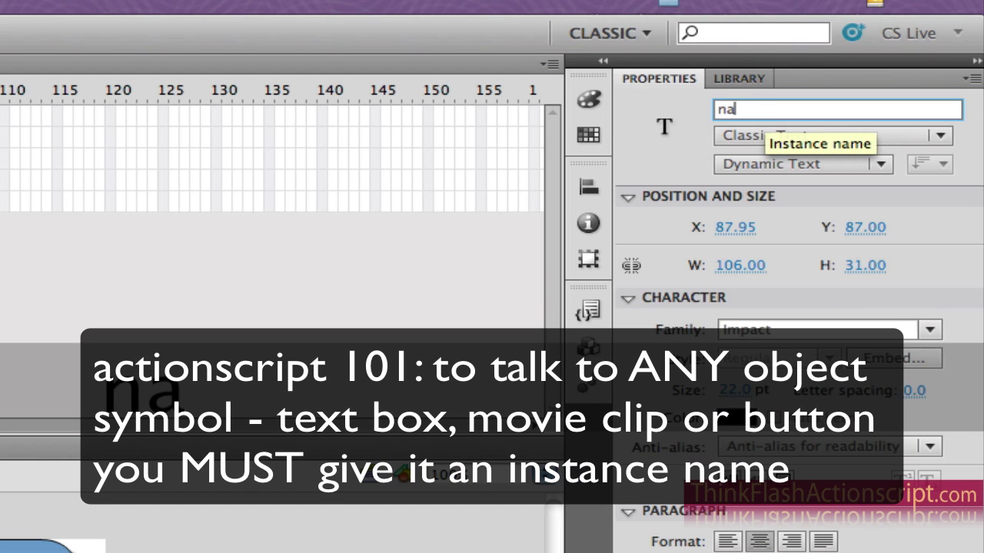
type("v_ti")
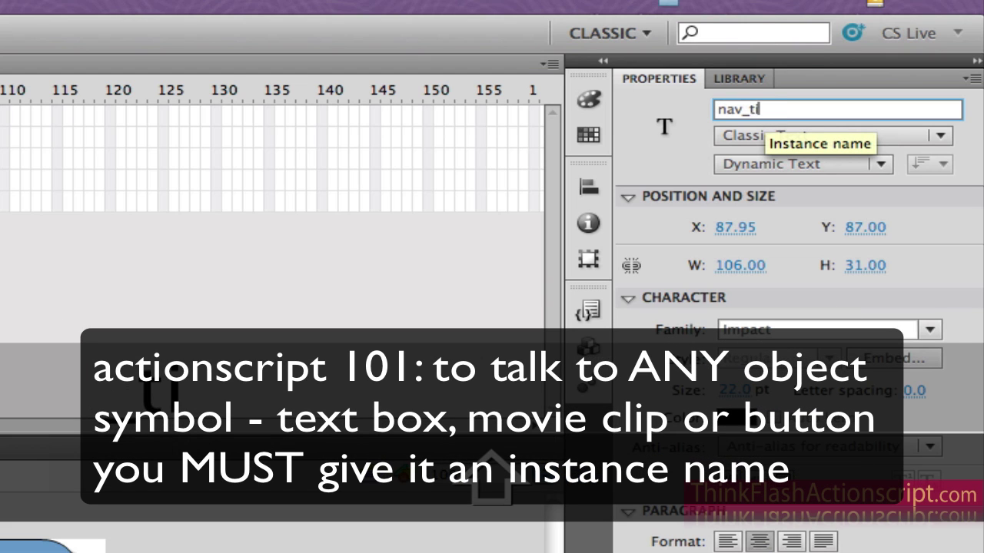
type("tle_t")
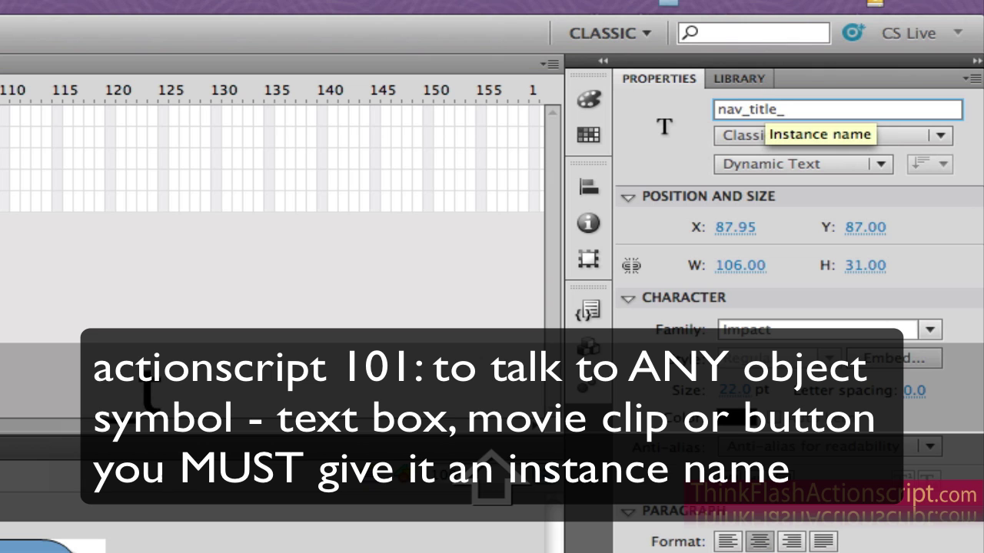
type("xt")
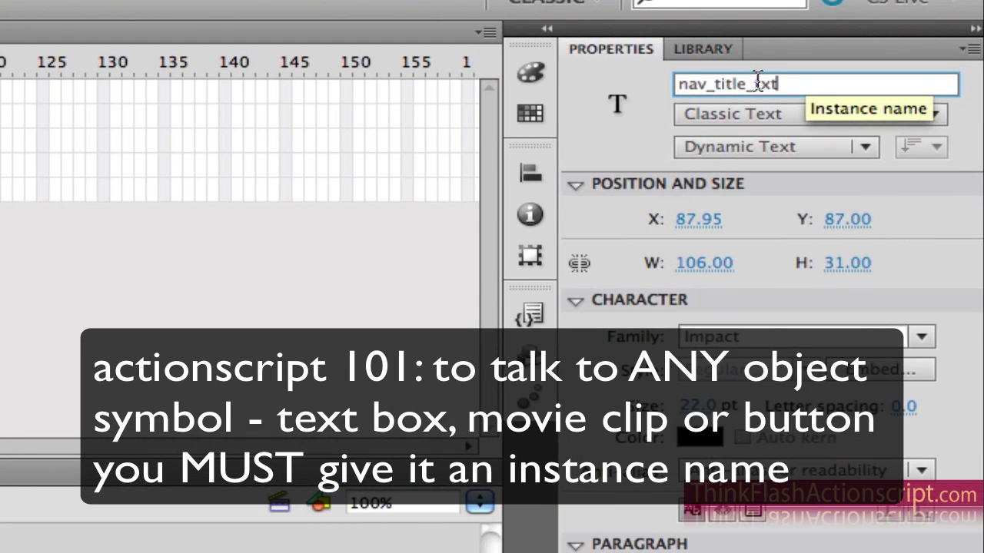
left_click_drag(754, 84, 676, 85)
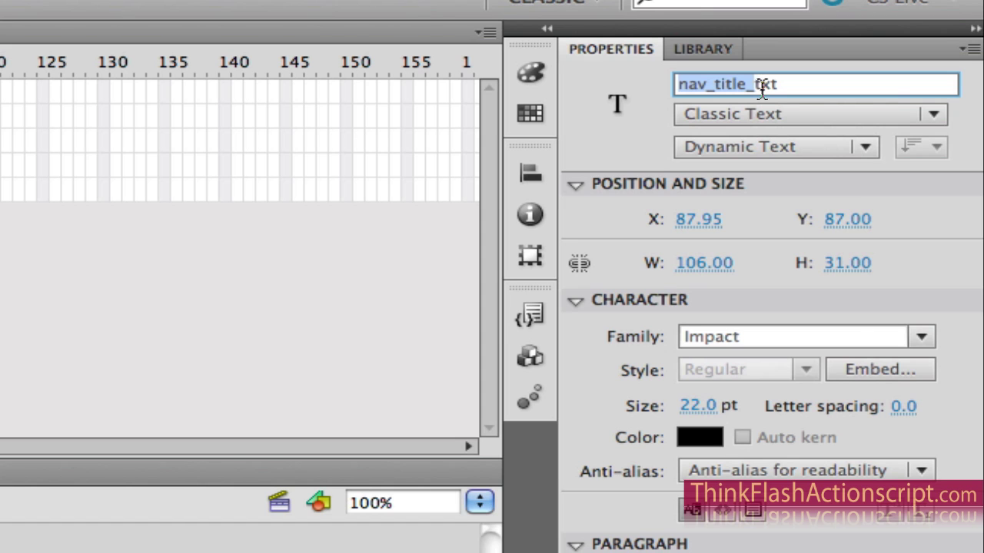
key("Return")
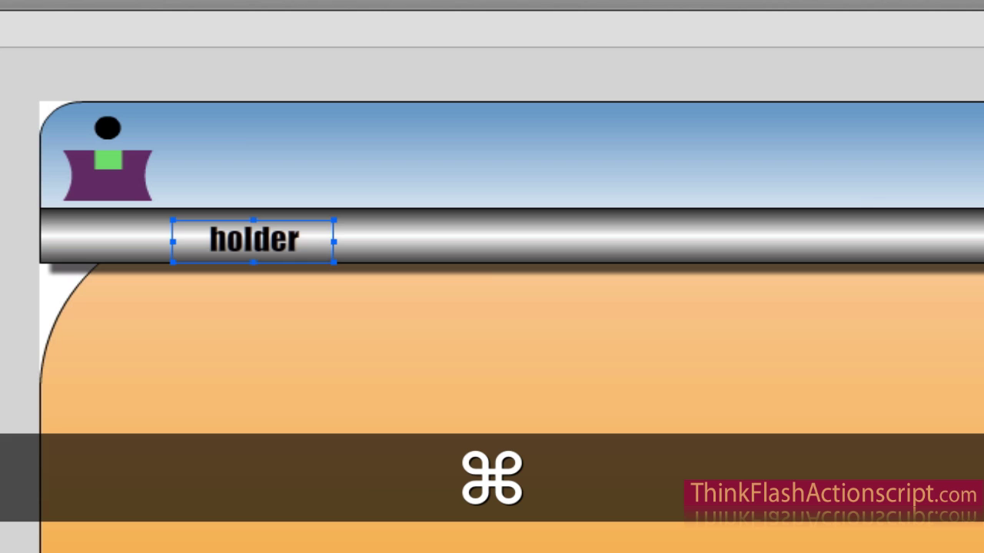
key("super+shift+a")
Step: Select the holder text field and bring up Convert to Symbol with F8
left_click(281, 247)
key("v")
key("super+shift+a")
left_click(230, 246)
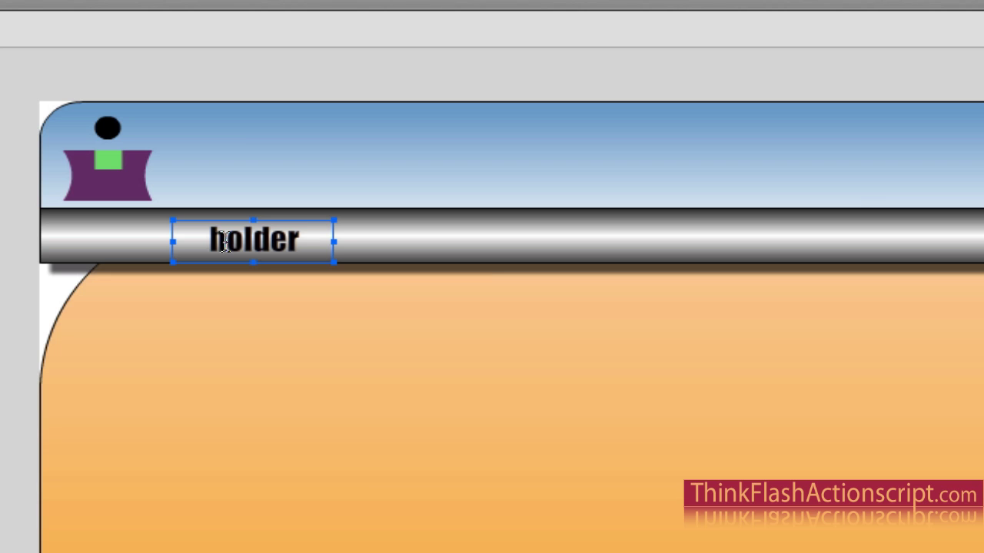
key("F8")
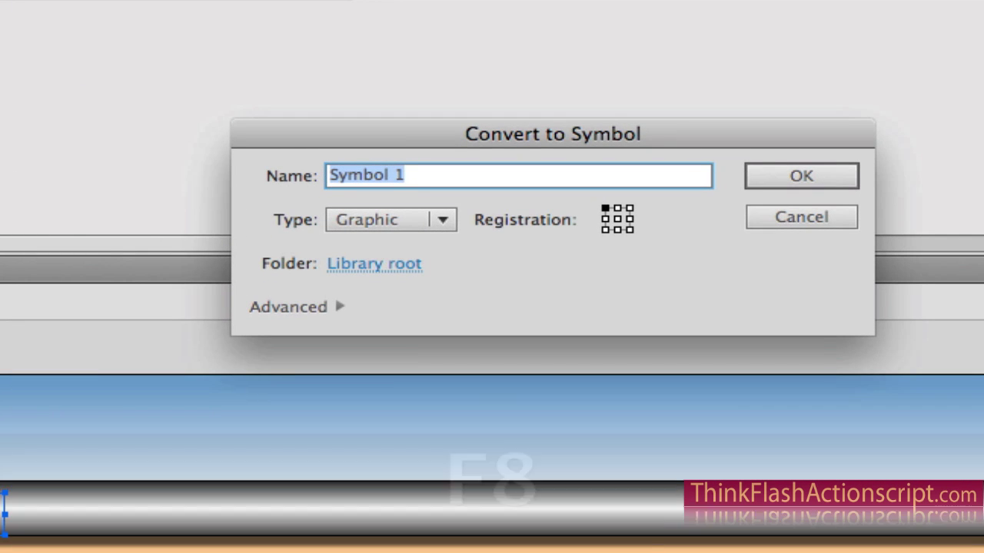
Step: Convert the holder text field into a Movie Clip symbol named mcNav
type("mcNav")
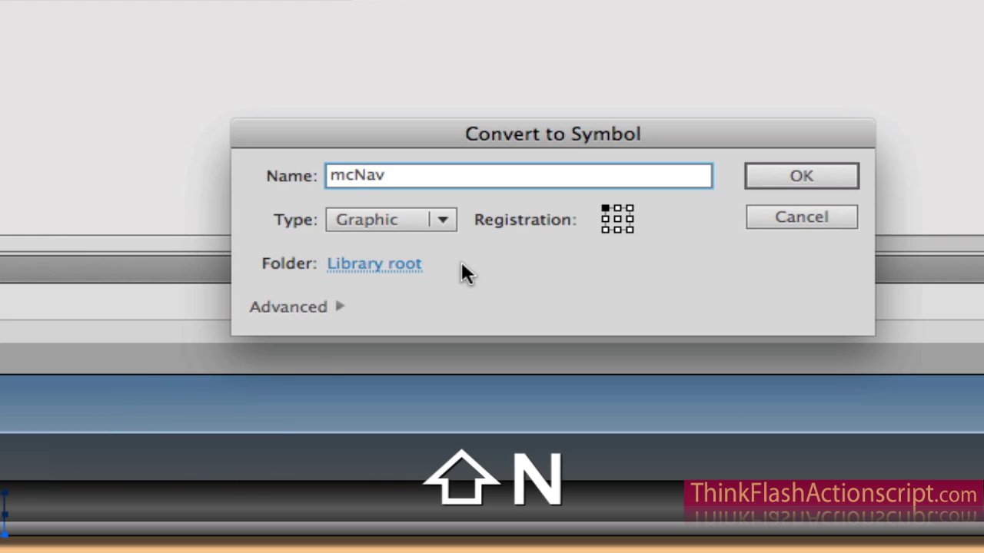
left_click(431, 221)
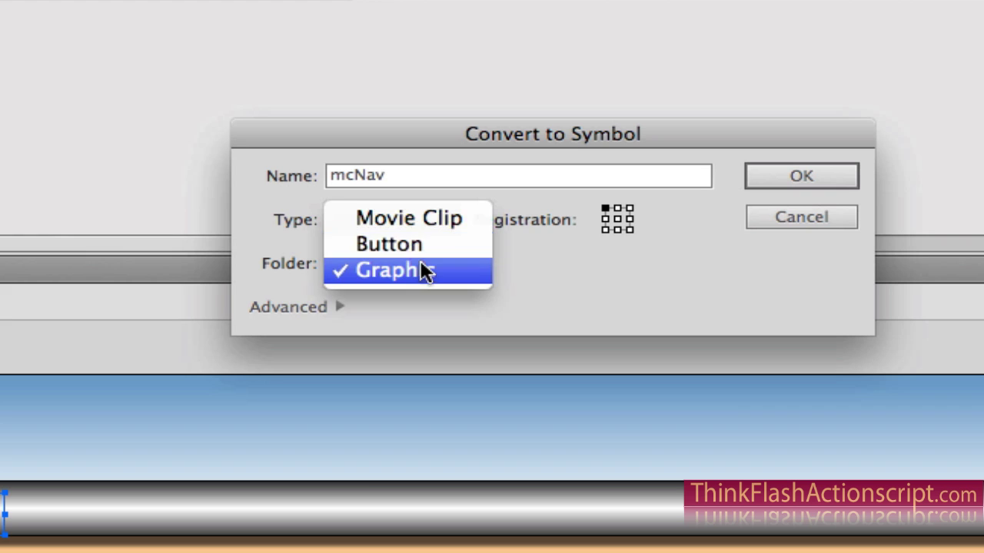
left_click(446, 221)
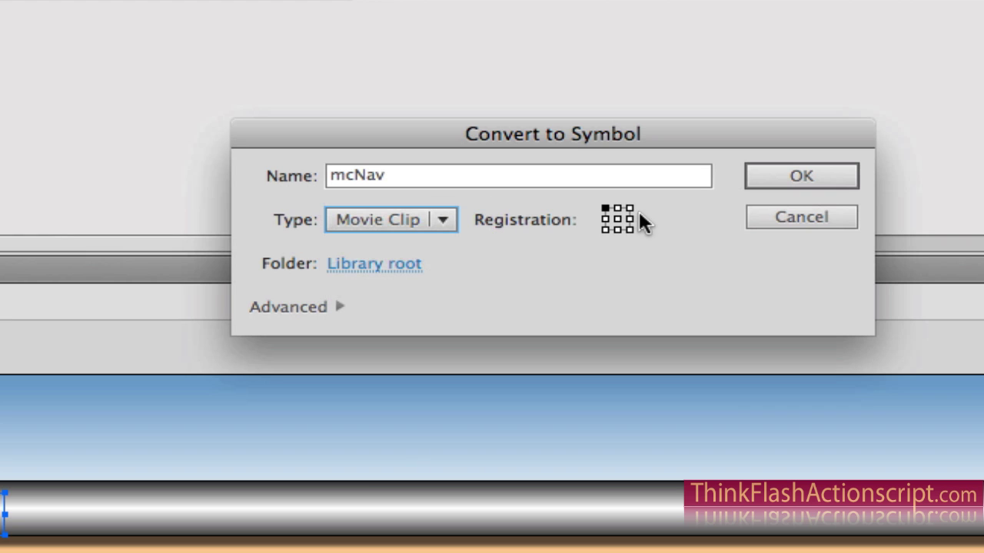
left_click(799, 177)
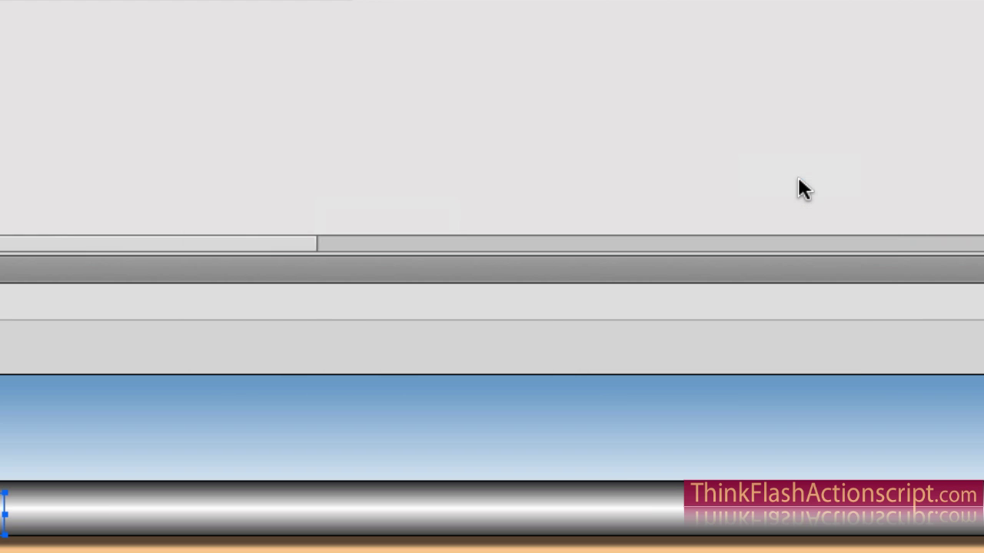
Step: Save flash_101_2.fla, inspect mcNav from the Library, return to Scene 1 and save again
key("super+s")
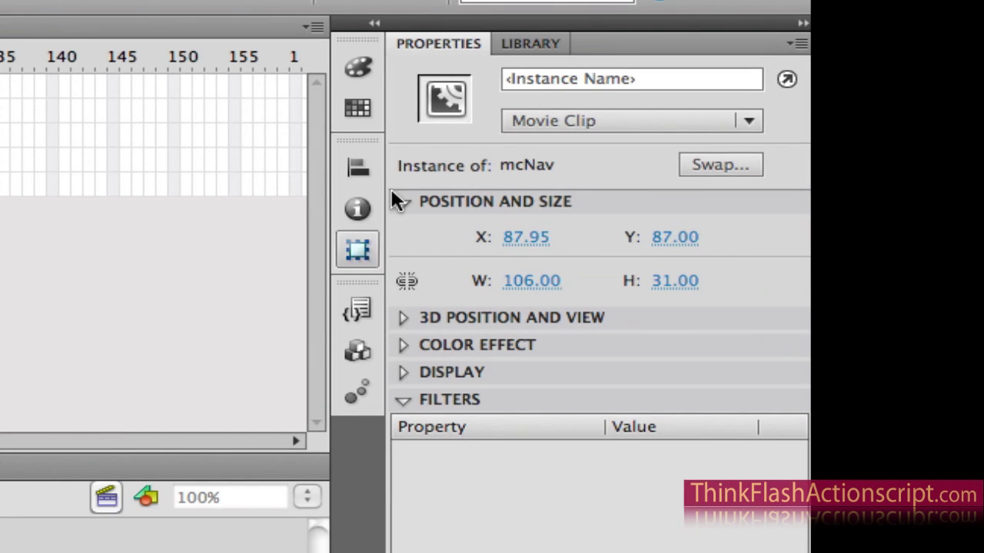
left_click(533, 44)
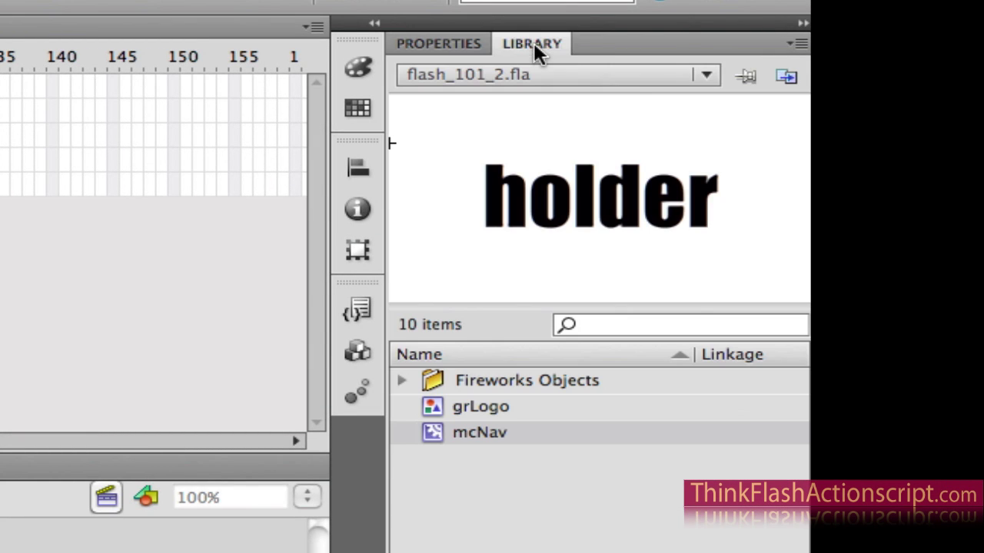
double_click(432, 432)
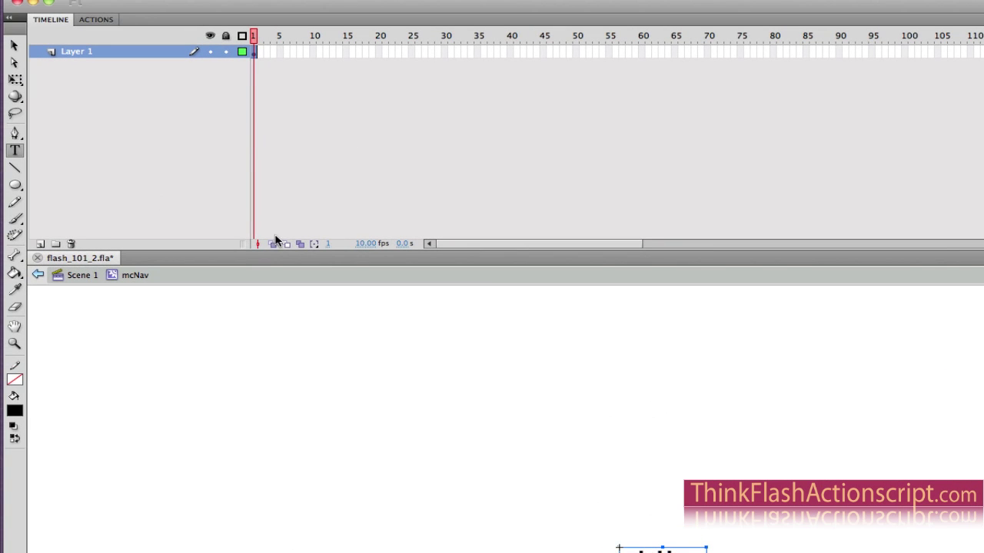
left_click(81, 274)
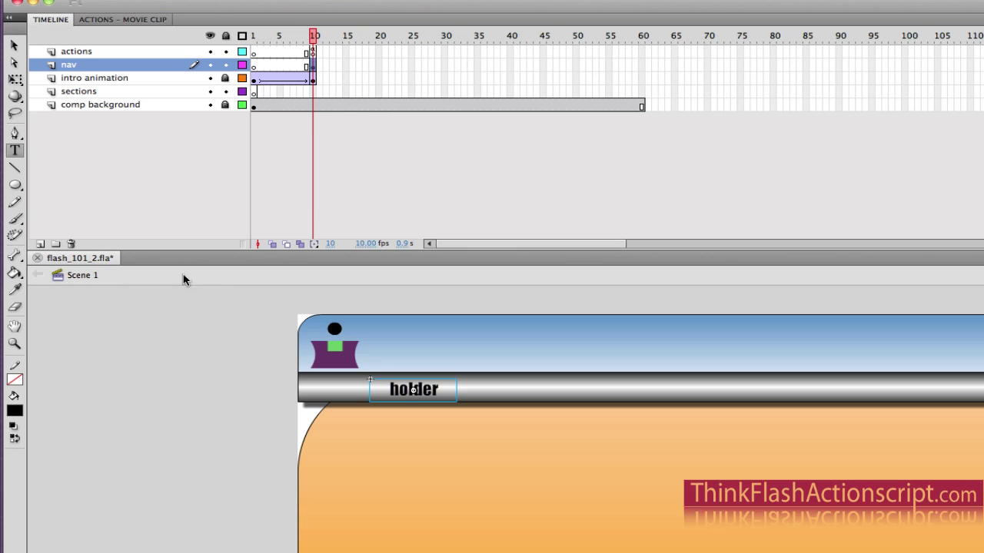
key("super+s")
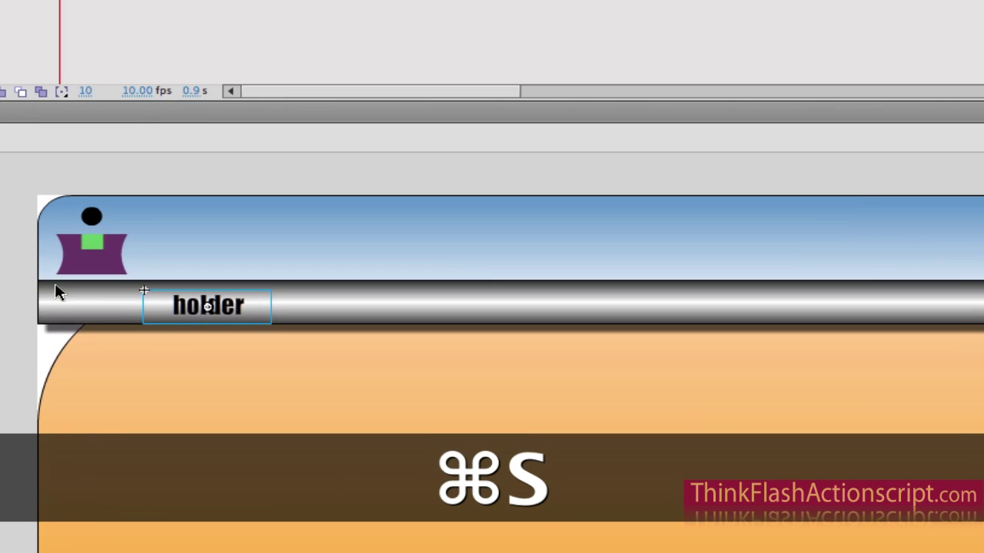
Step: Duplicate the holder clip along the nav bar so three mcNav instances sit side by side
left_click(425, 394, "super")
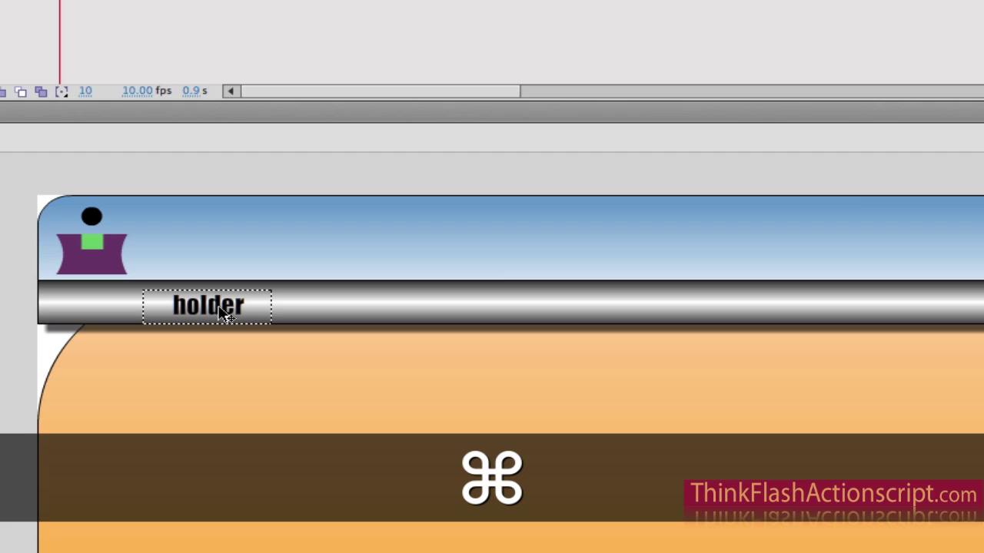
left_click(224, 315, "super")
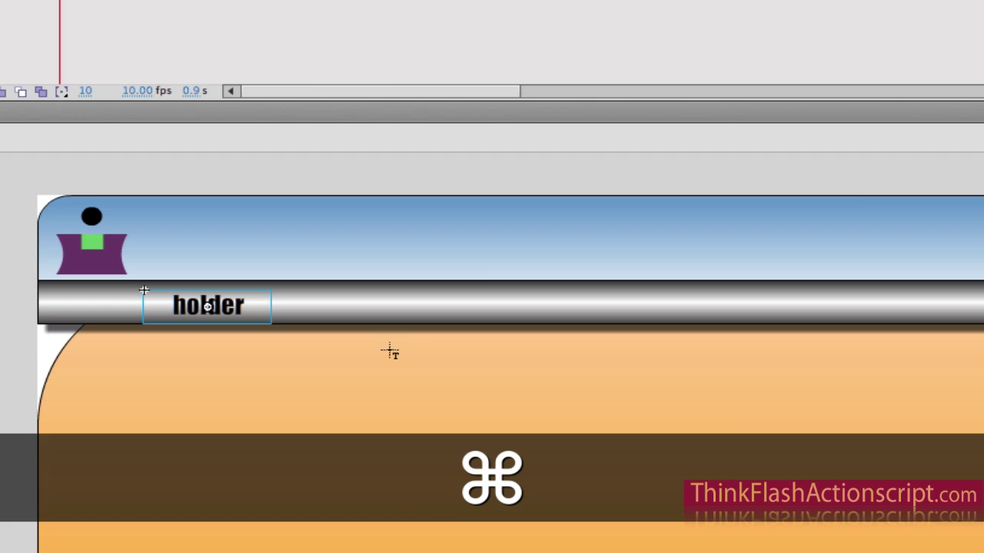
left_click_drag(254, 310, 684, 320)
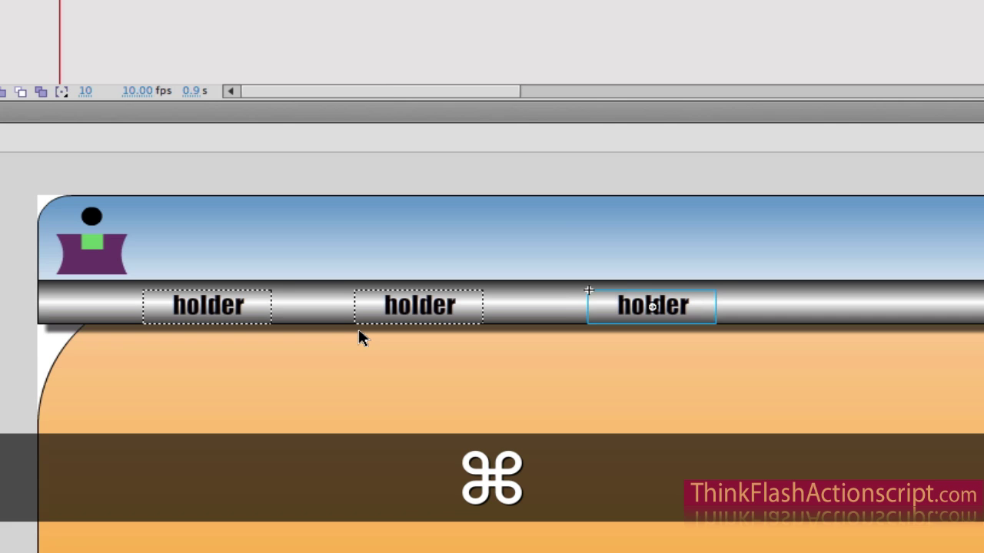
left_click(236, 308)
key("Left")
key("Left")
key("Left")
key("Left")
key("Left")
key("Left")
key("Left")
key("Left")
key("Left")
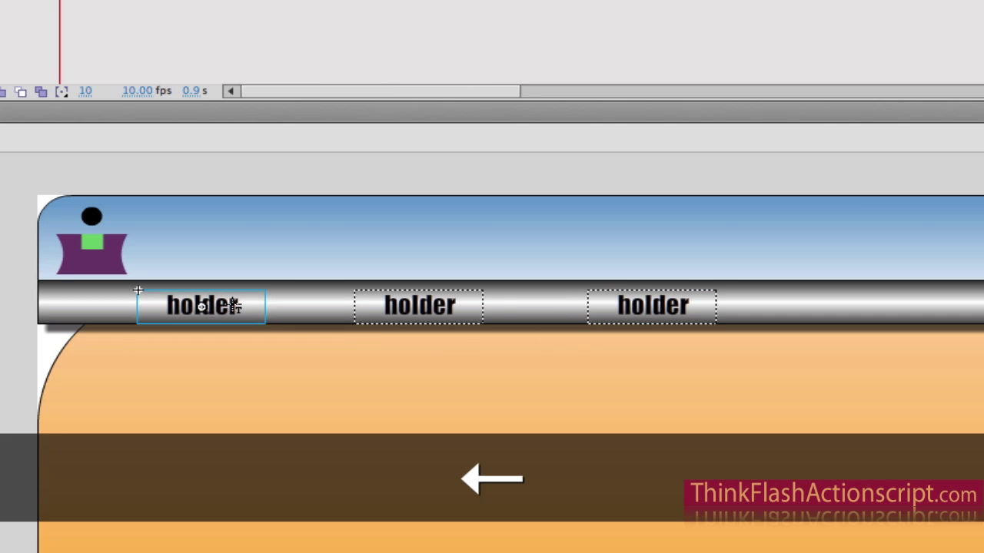
left_click_drag(632, 308, 555, 308)
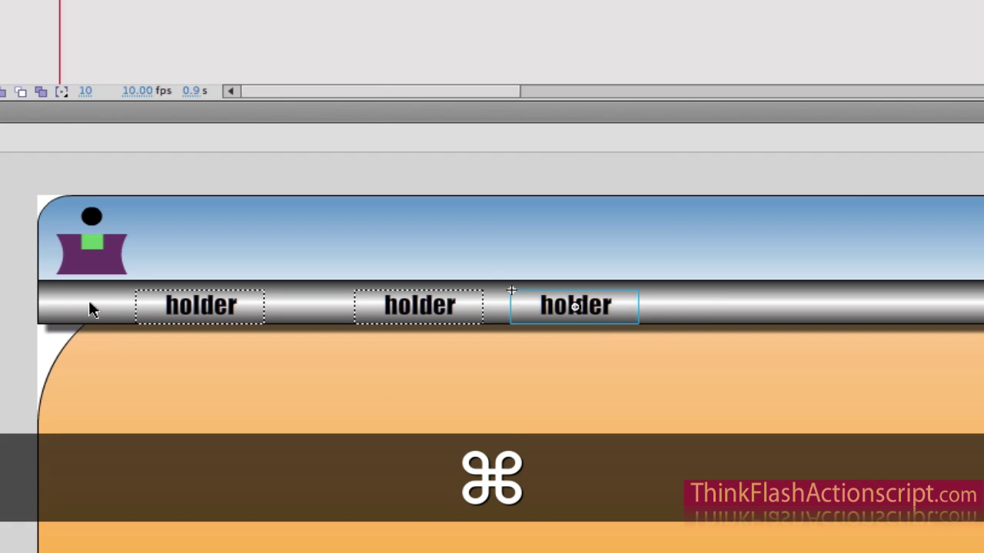
key("super+a")
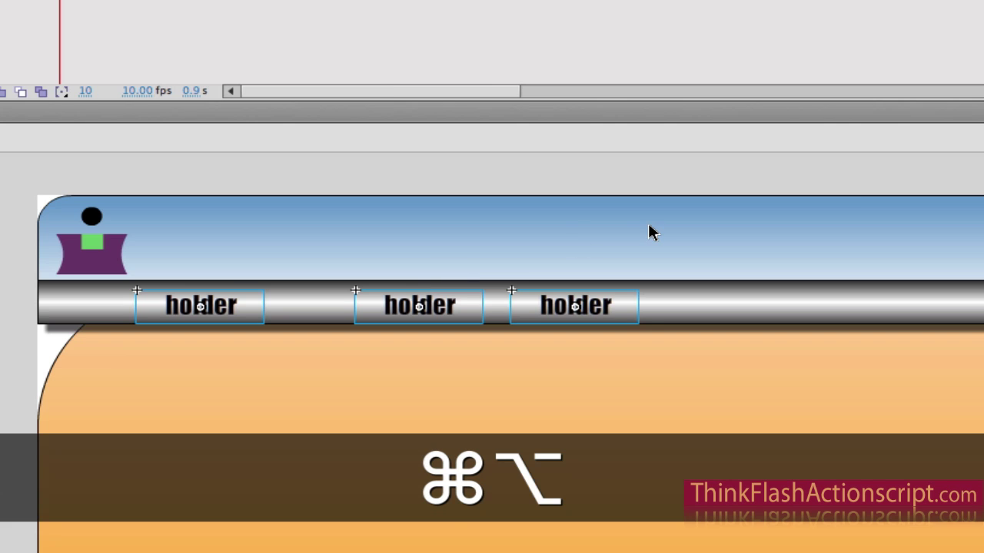
Step: Distribute the three holders evenly, nudge the third one left, then redistribute their spacing
key("super+alt+9")
key("super+alt+7")
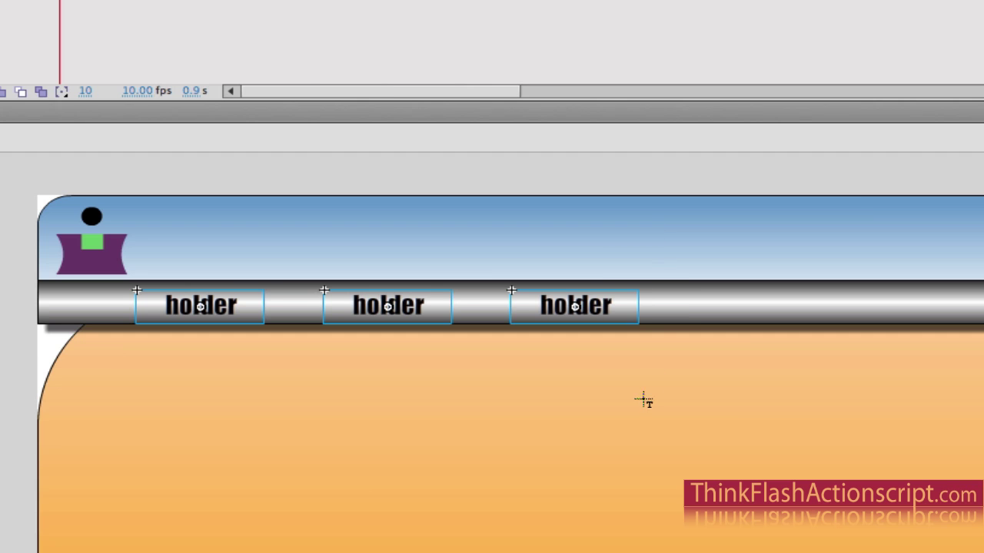
left_click(614, 332, "super")
left_click(595, 315, "super")
key("Left")
key("Left")
key("Left")
key("Left")
key("Left")
key("Left")
key("Left")
key("Left")
key("Left")
key("Left")
key("Left")
key("Left")
key("Left")
key("Left")
key("Left")
key("Left")
key("Left")
key("Left")
key("Left")
key("Left")
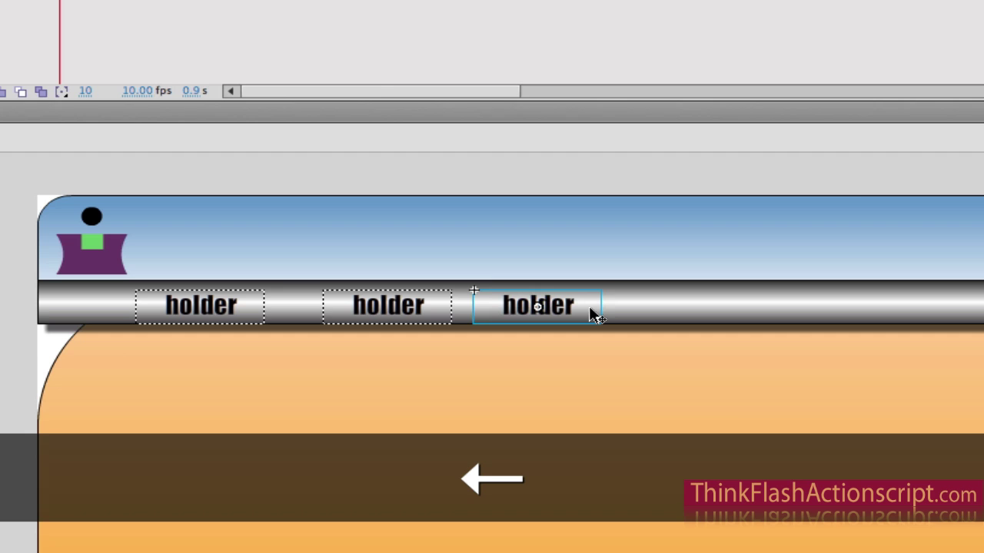
key("super+a")
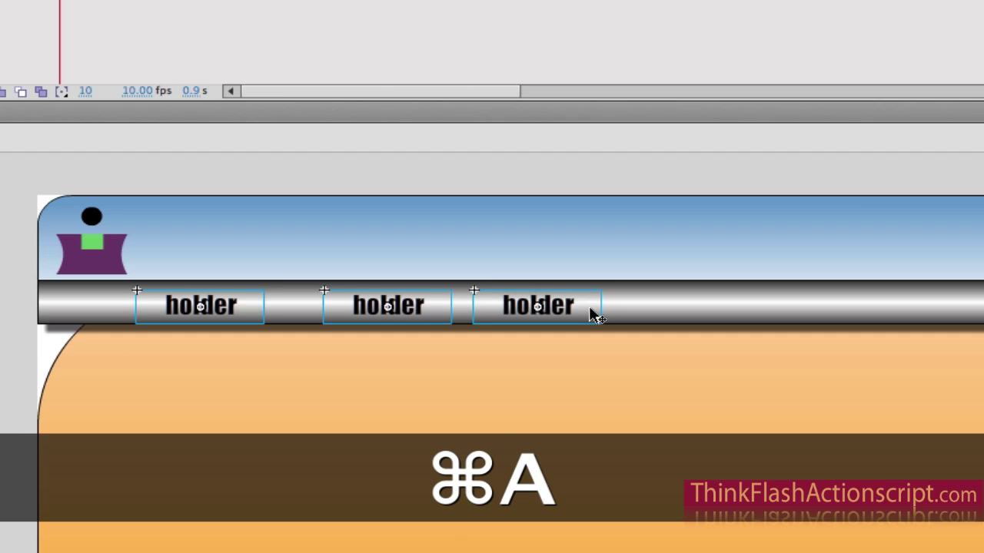
key("super+alt+7")
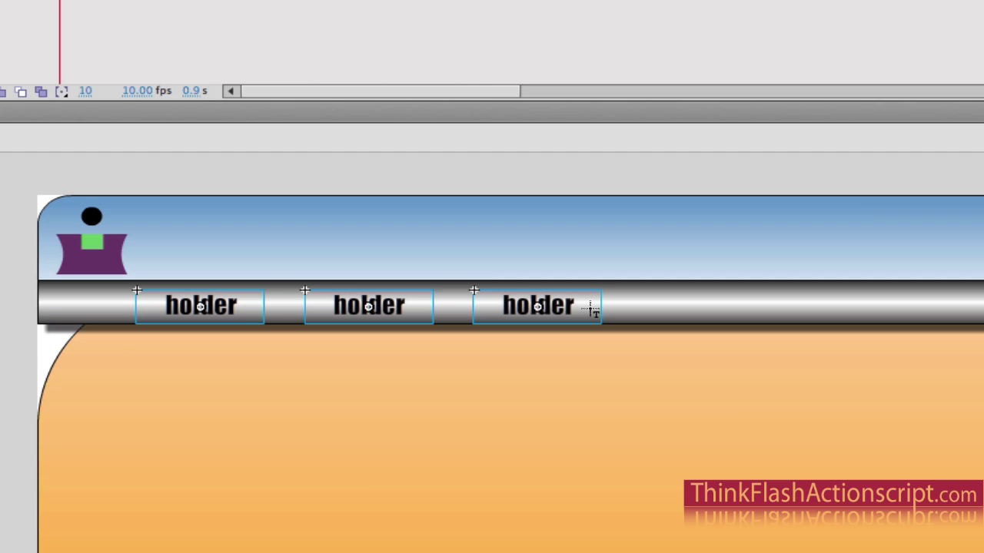
key("super")
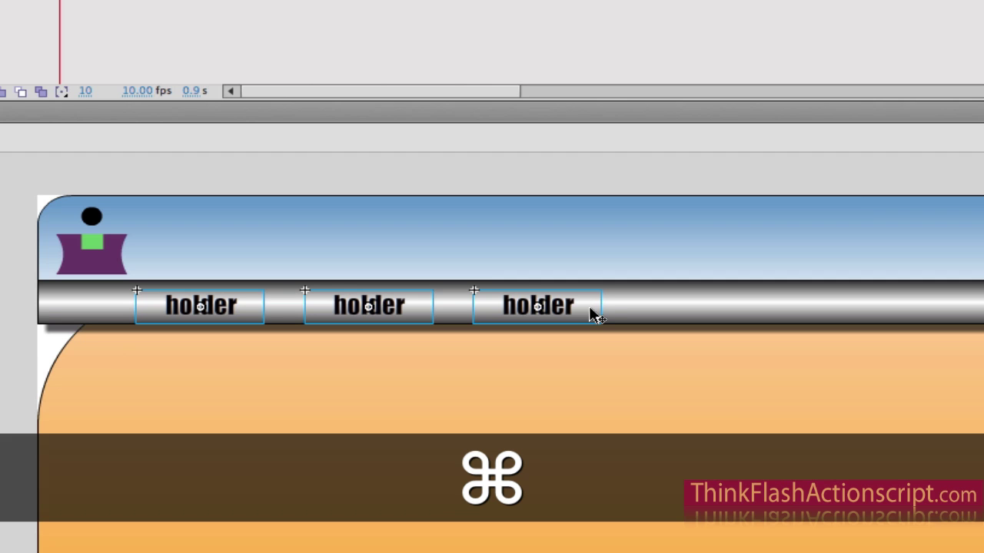